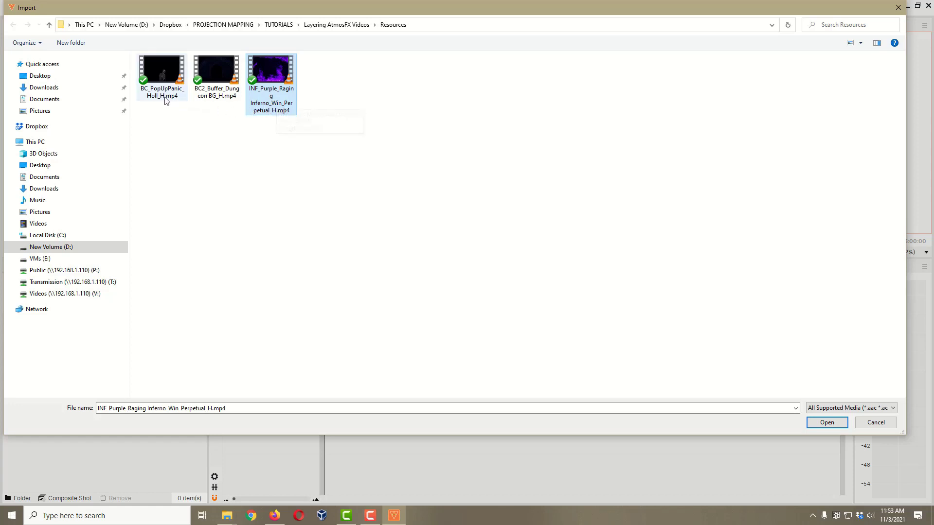
# Import BC_PopUpPanic_Holl_H.mp4, BC2_Buffer_Dungeon BG_H.mp4 and INF_Purple_Raging Inferno_Win_Perpetual_H.mp4 from the Resources folder, and preview each clip
pyautogui.click(219, 100)
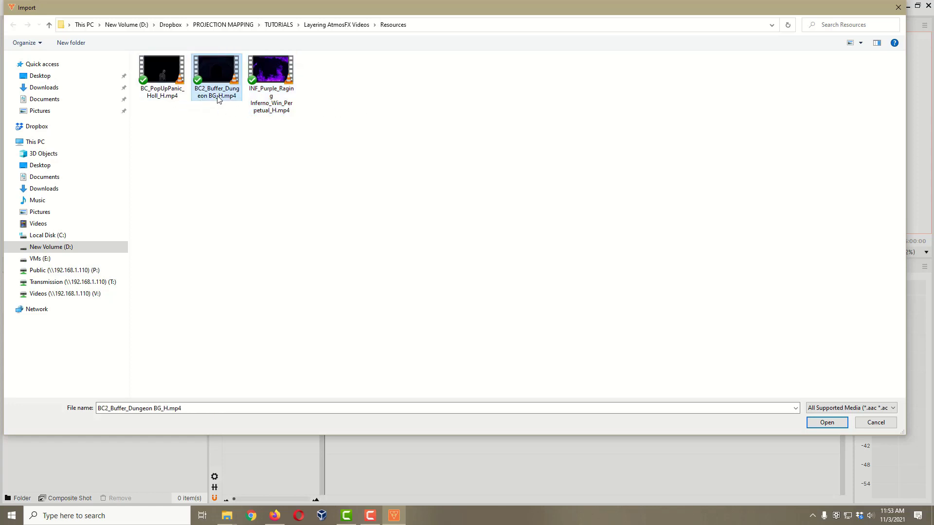
pyautogui.click(166, 94)
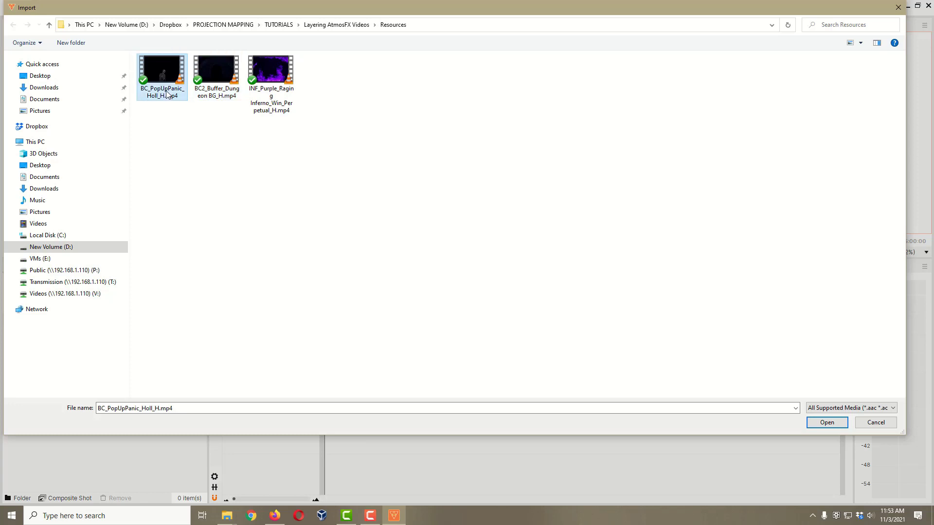
pyautogui.click(272, 94)
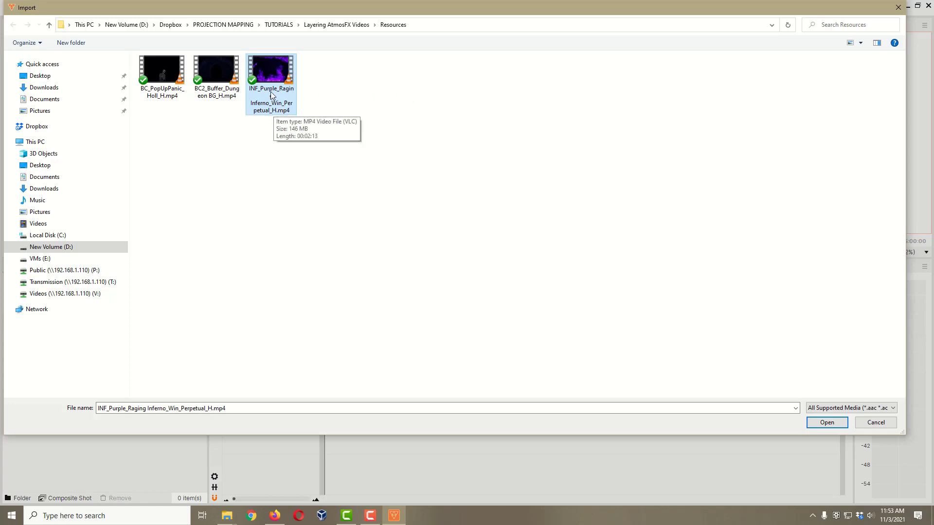
pyautogui.click(164, 80)
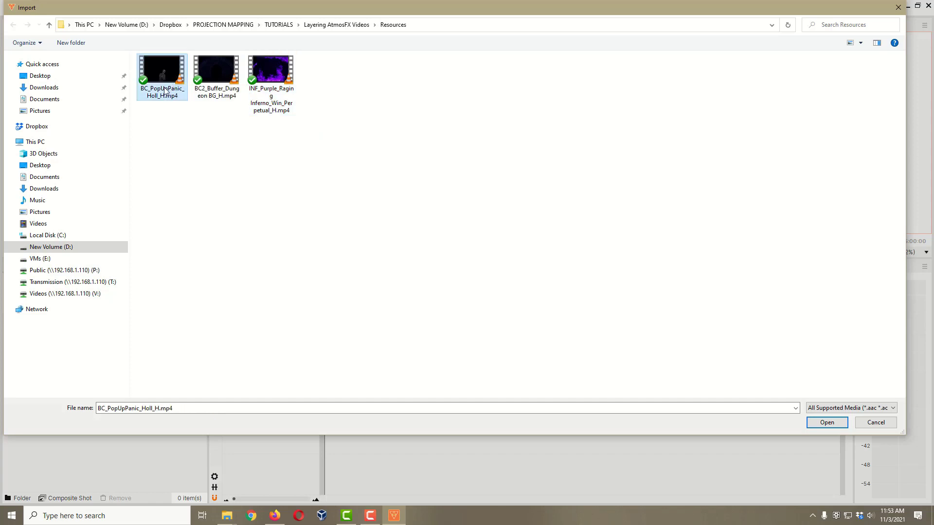
pyautogui.keyDown('ctrl'); pyautogui.click(222, 95); pyautogui.keyUp('ctrl')
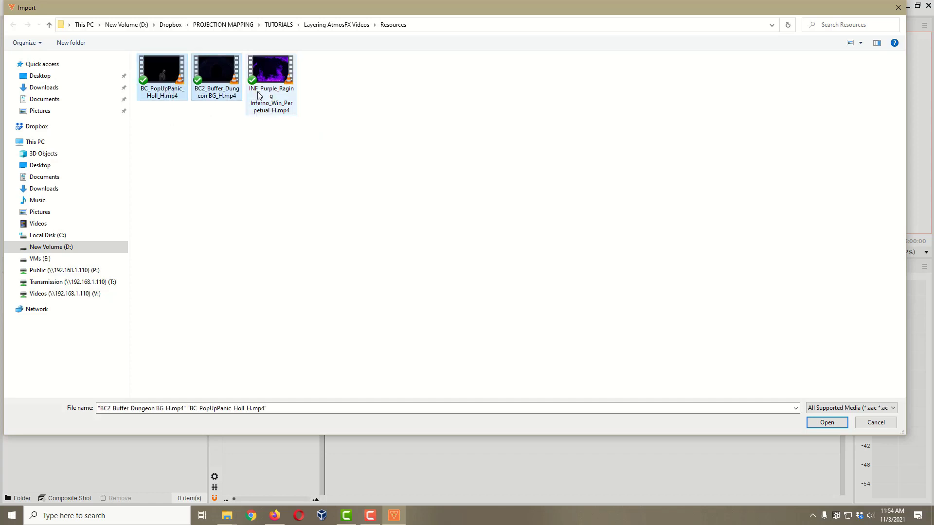
pyautogui.keyDown('ctrl'); pyautogui.click(260, 94); pyautogui.keyUp('ctrl')
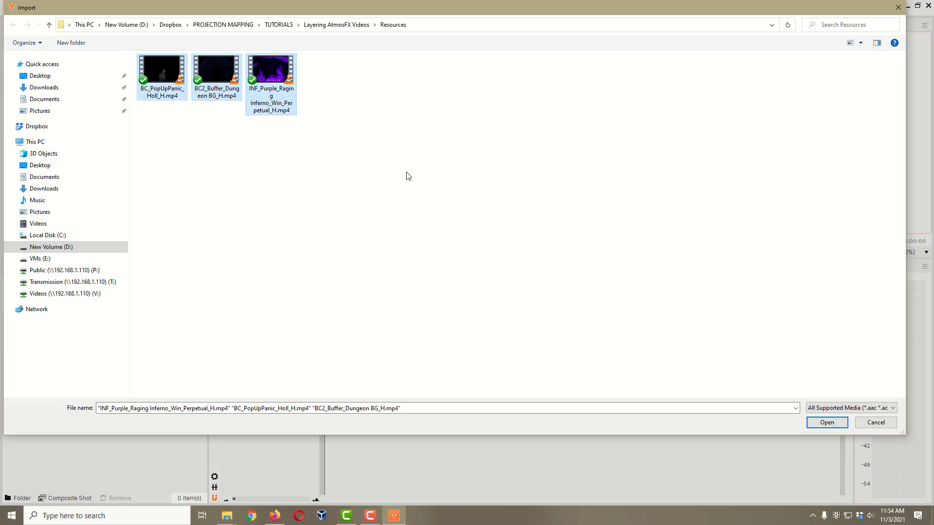
pyautogui.click(828, 423)
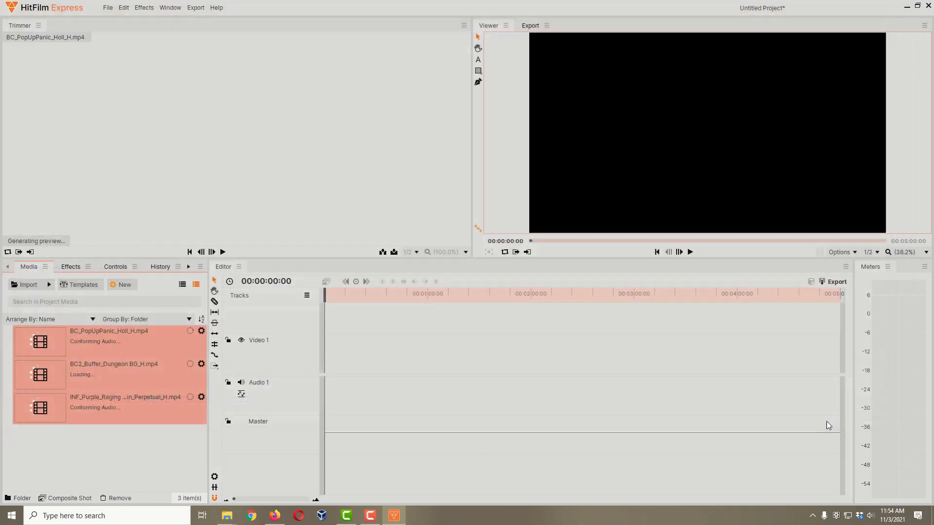
pyautogui.click(97, 346)
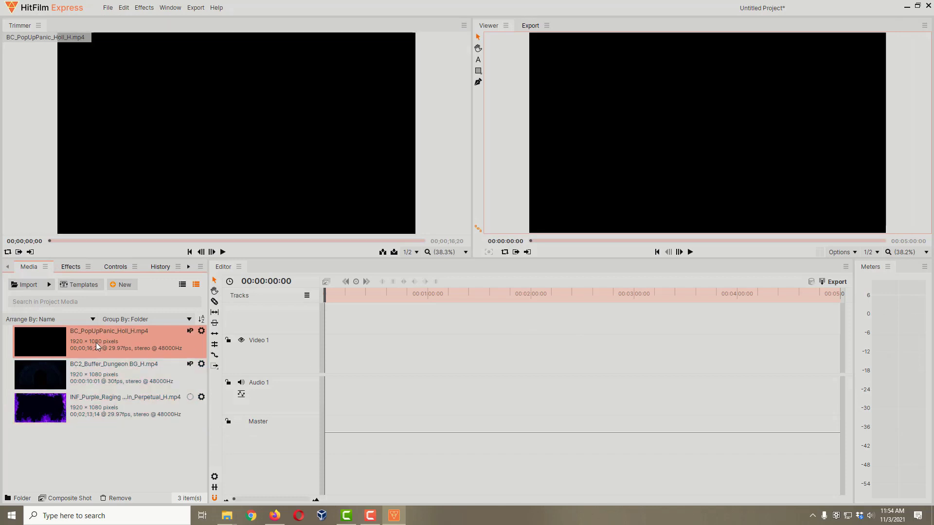
pyautogui.click(97, 369)
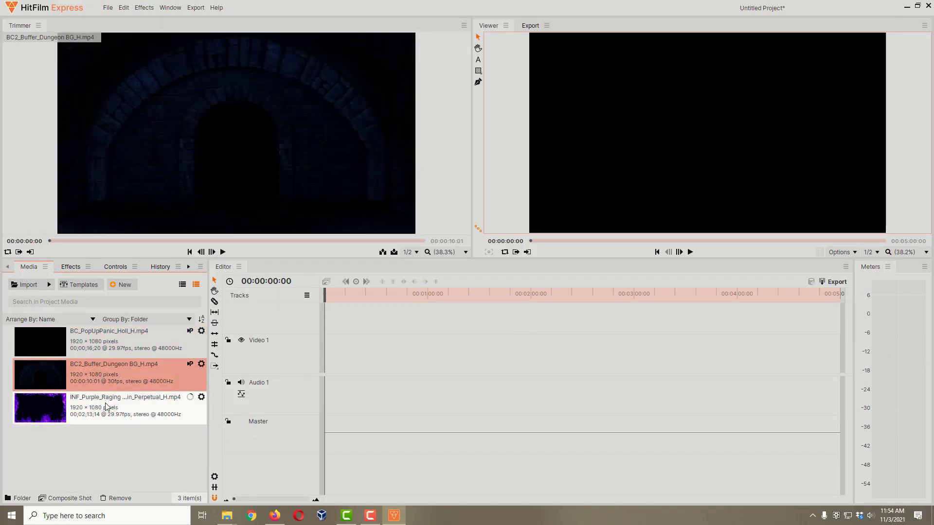
pyautogui.click(105, 403)
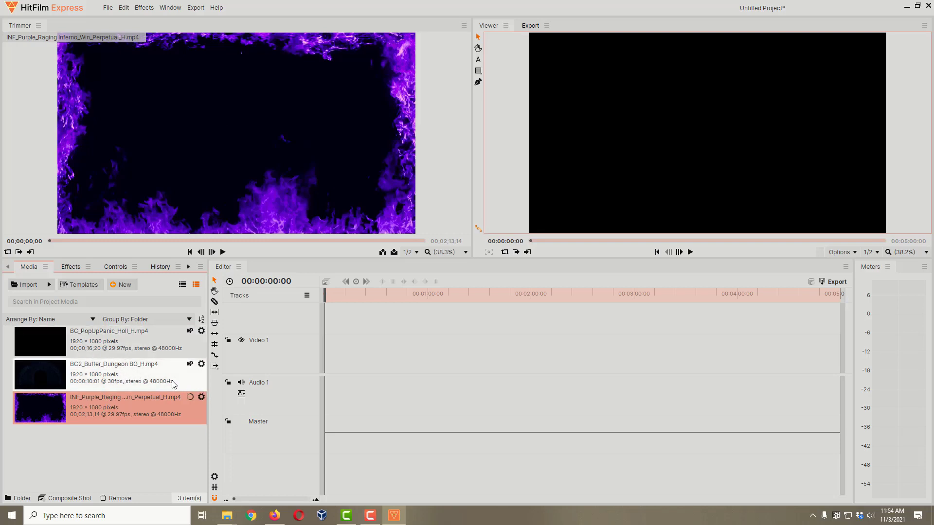
# Insert two more video tracks above Video 1 and enlarge the video track area to show all three
pyautogui.click(274, 359)
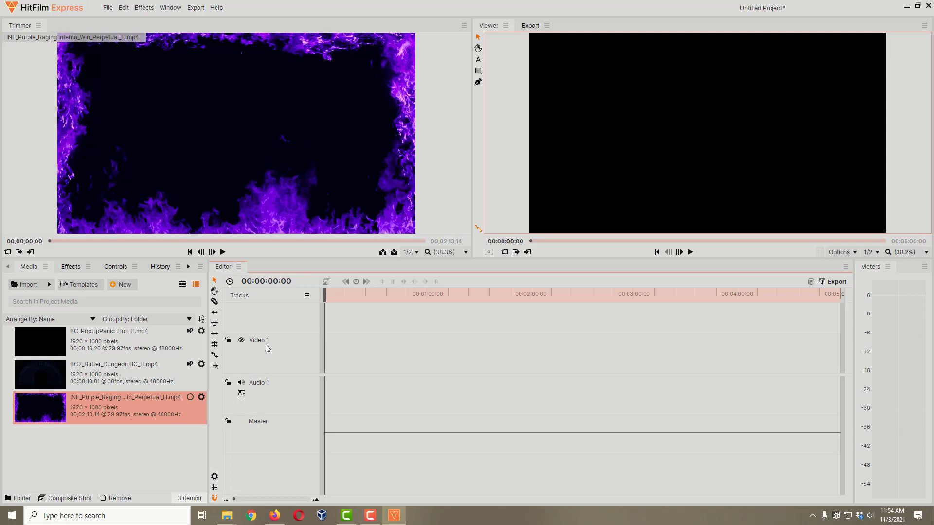
pyautogui.rightClick(266, 358)
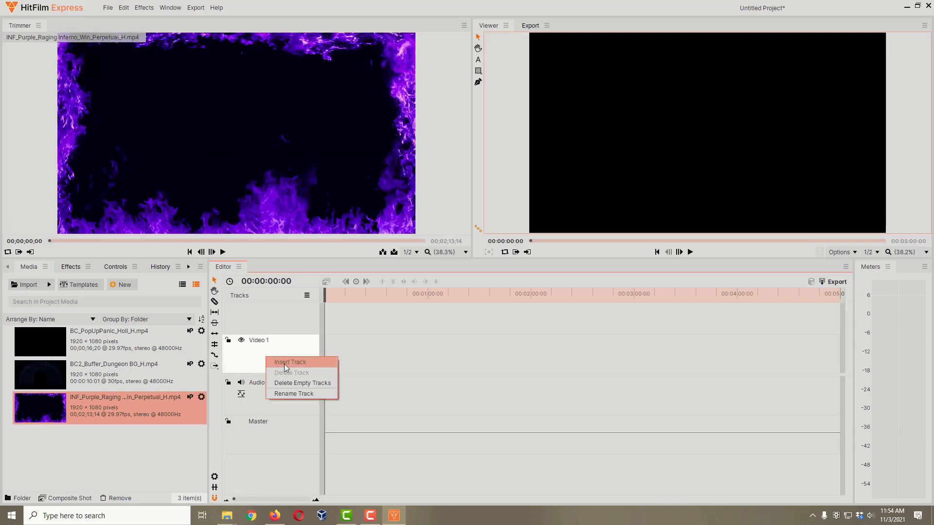
pyautogui.click(284, 364)
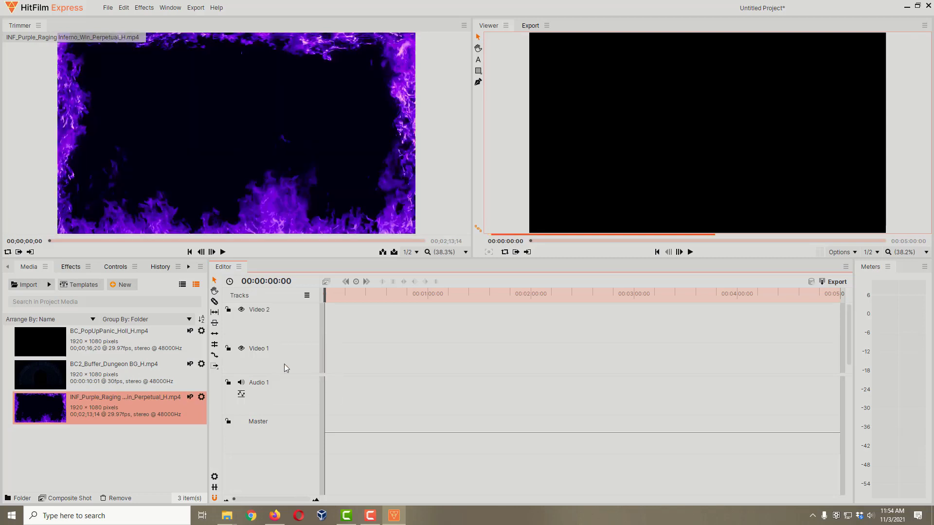
pyautogui.rightClick(265, 320)
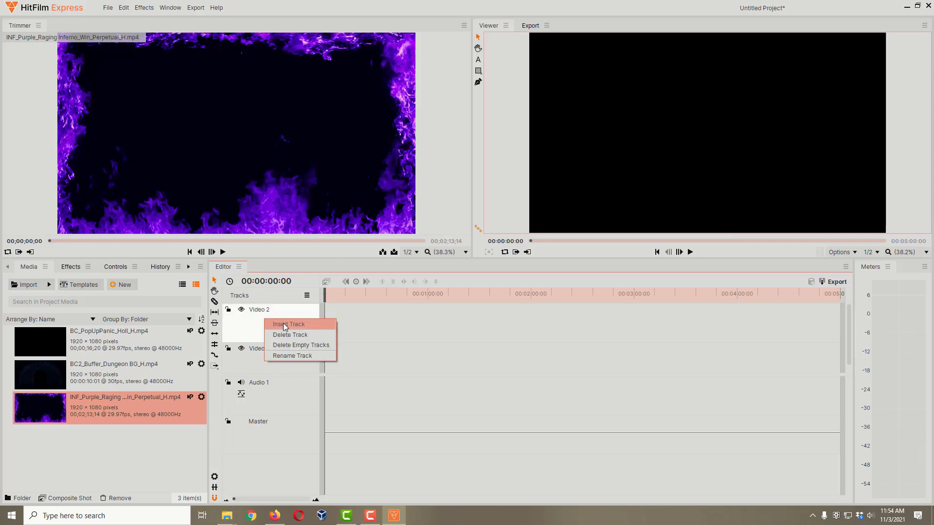
pyautogui.click(285, 326)
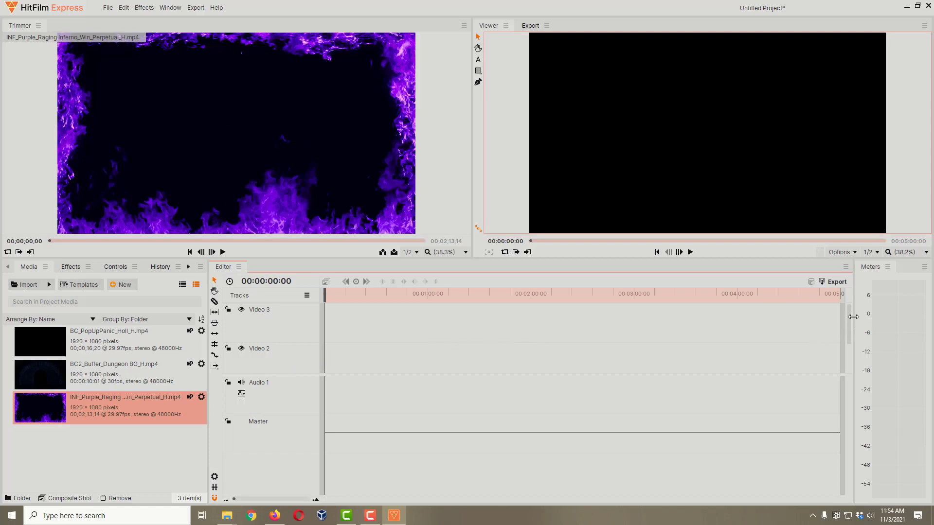
pyautogui.moveTo(849, 330); pyautogui.dragTo(831, 341)
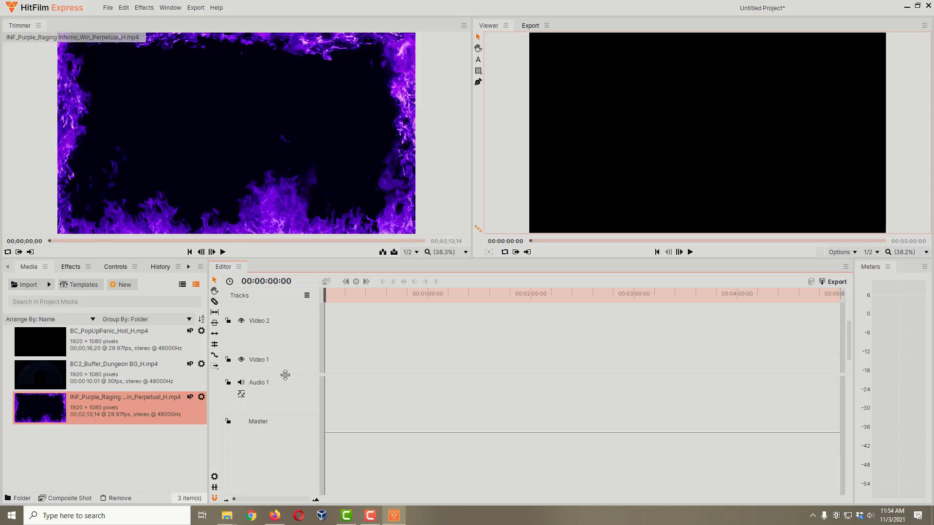
pyautogui.moveTo(285, 375); pyautogui.dragTo(279, 423)
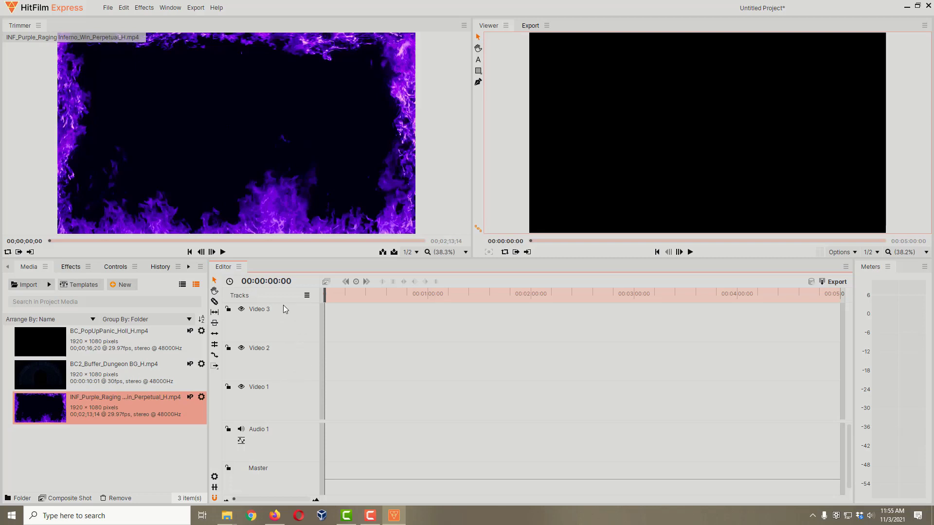
# Place BC2_Buffer_Dungeon BG_H.mp4 at the start of Video 1 and BC_PopUpPanic_Holl_H.mp4 at the start of Video 2
pyautogui.click(126, 375)
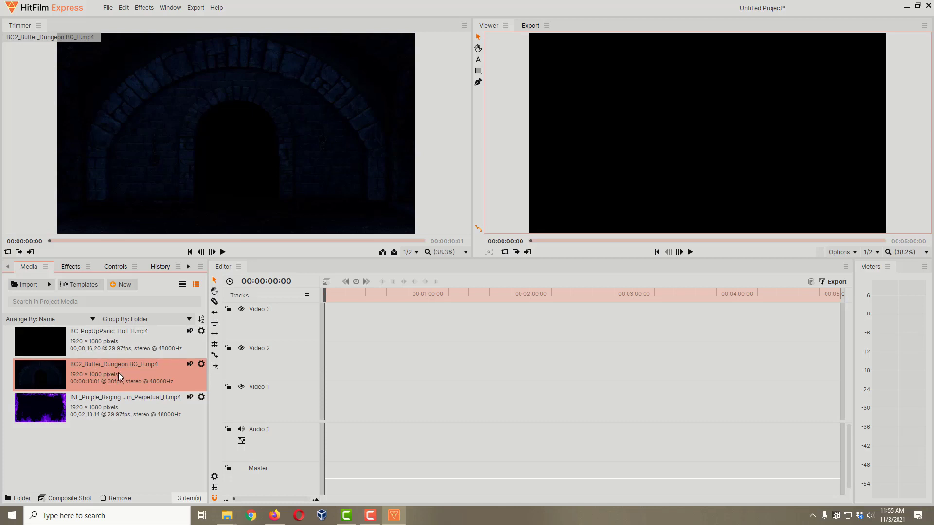
pyautogui.moveTo(117, 375); pyautogui.dragTo(327, 411)
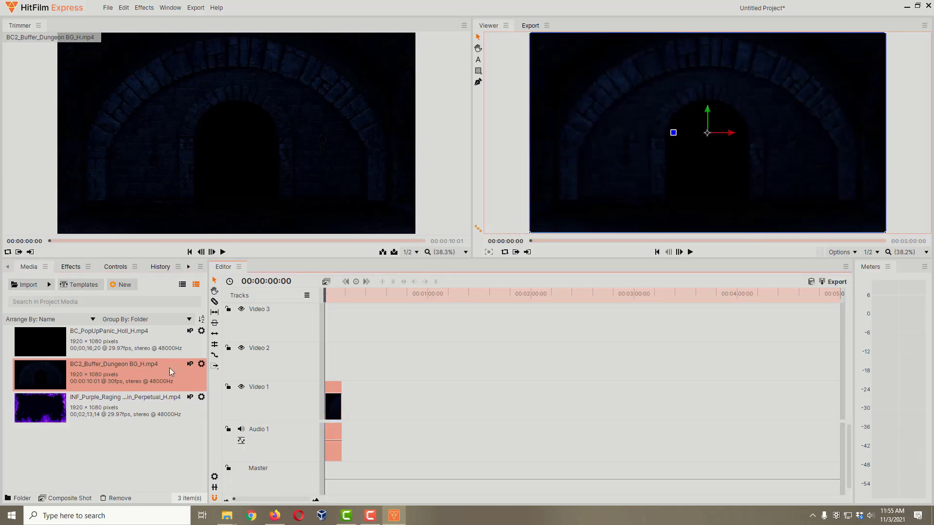
pyautogui.click(102, 347)
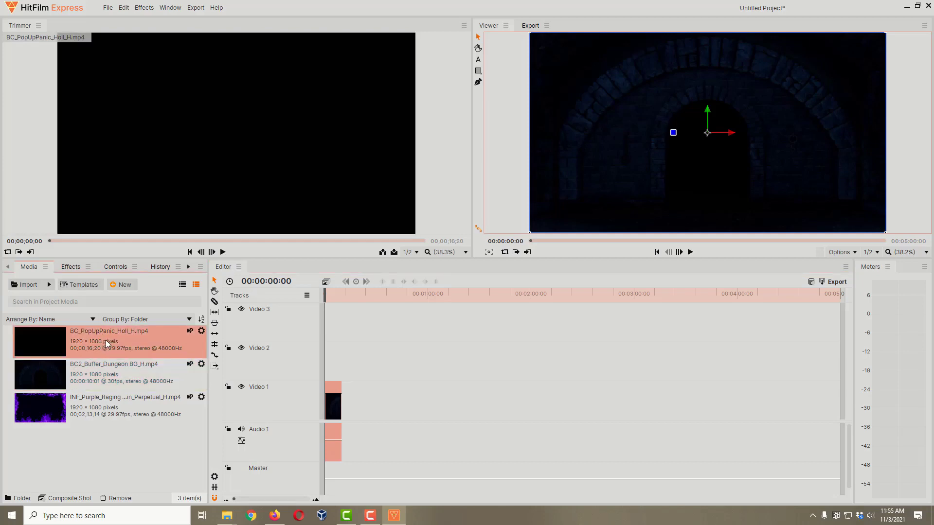
pyautogui.moveTo(102, 342); pyautogui.dragTo(324, 365)
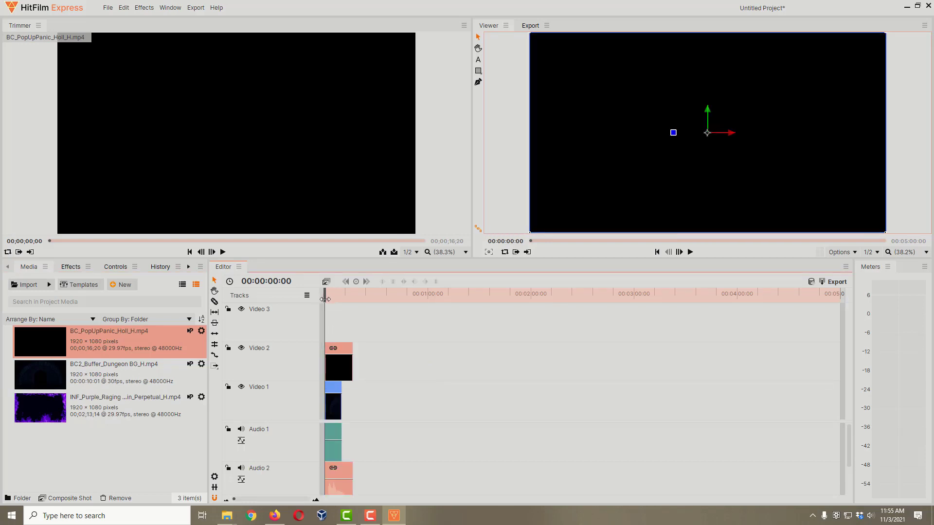
# Apply the Demult keying effect to the skeleton clip on Video 2 and check the composite around 00:00:07:10
pyautogui.moveTo(327, 297); pyautogui.dragTo(337, 297)
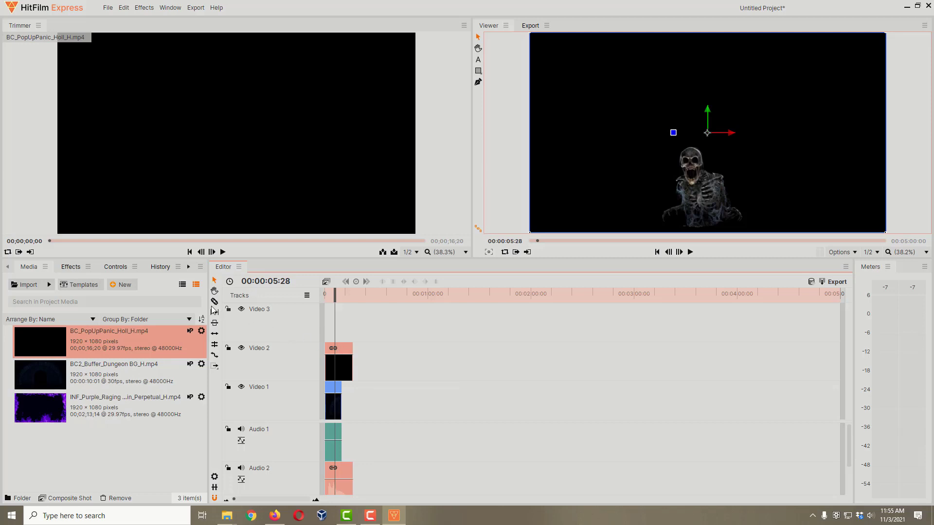
pyautogui.click(74, 267)
pyautogui.click(71, 285)
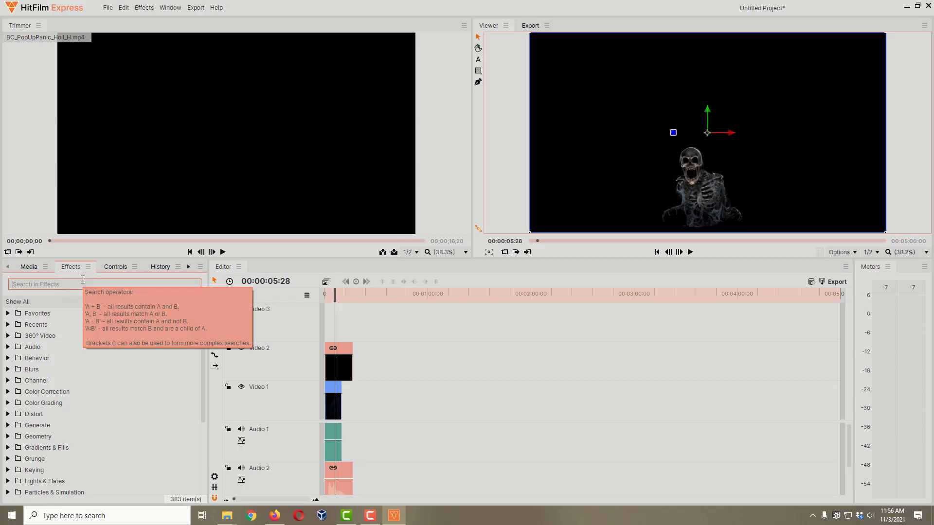
pyautogui.write('demult')
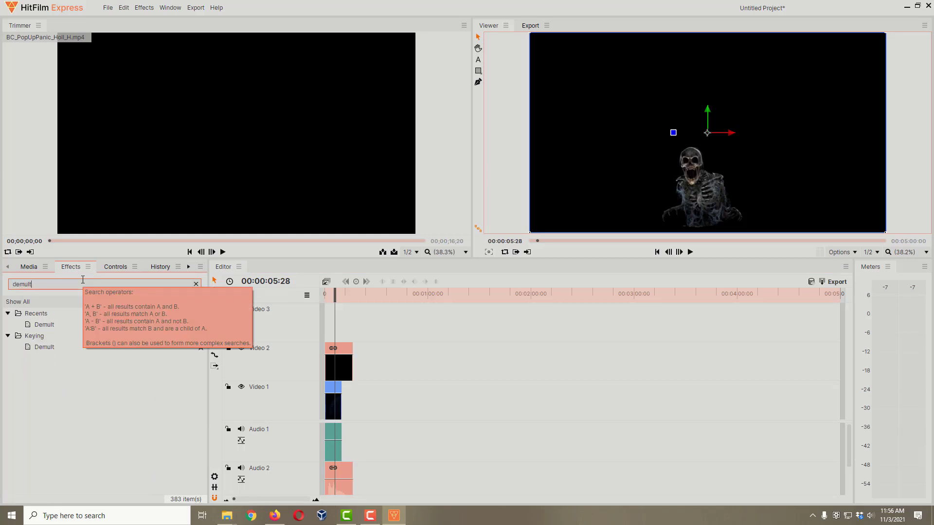
pyautogui.click(51, 350)
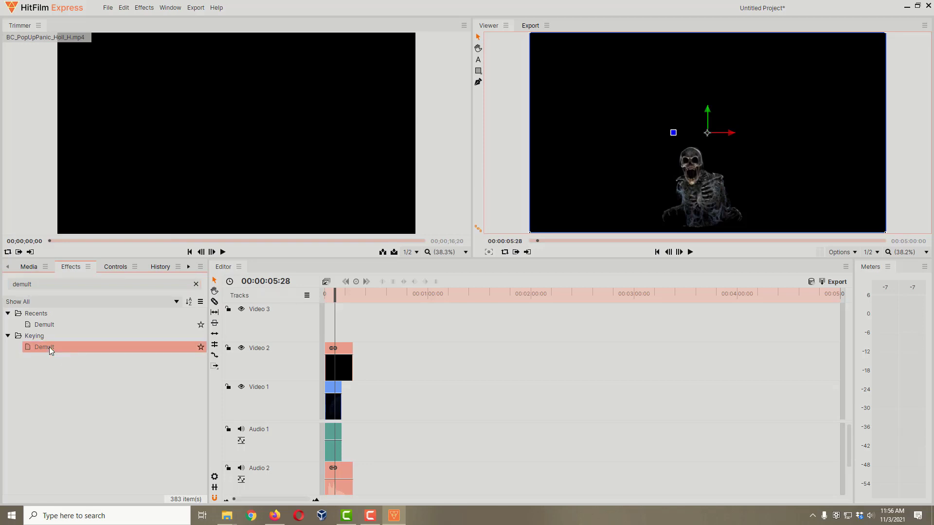
pyautogui.moveTo(50, 348); pyautogui.dragTo(346, 365)
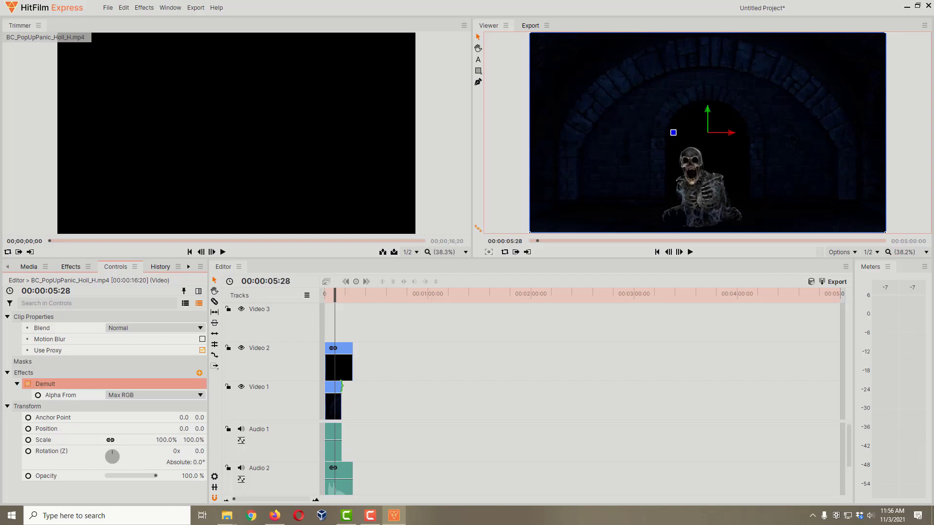
pyautogui.click(335, 297)
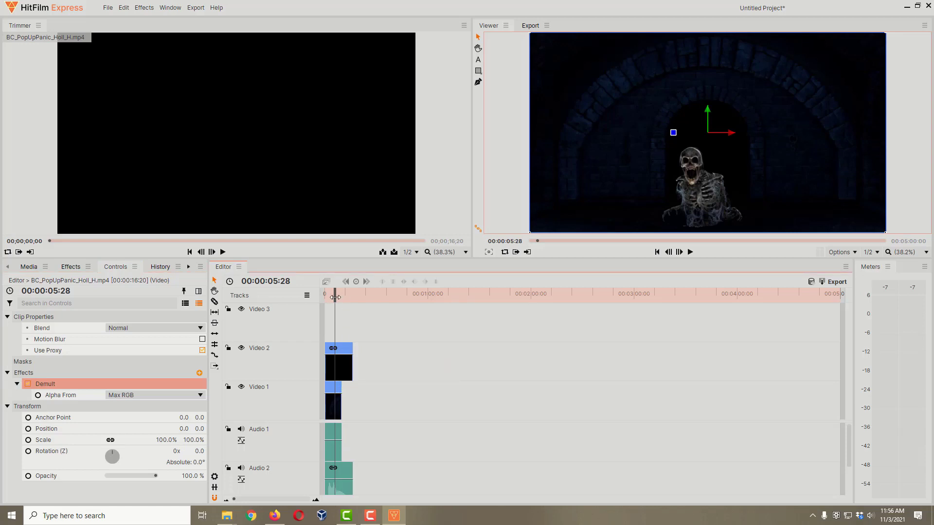
pyautogui.moveTo(335, 297); pyautogui.dragTo(337, 298)
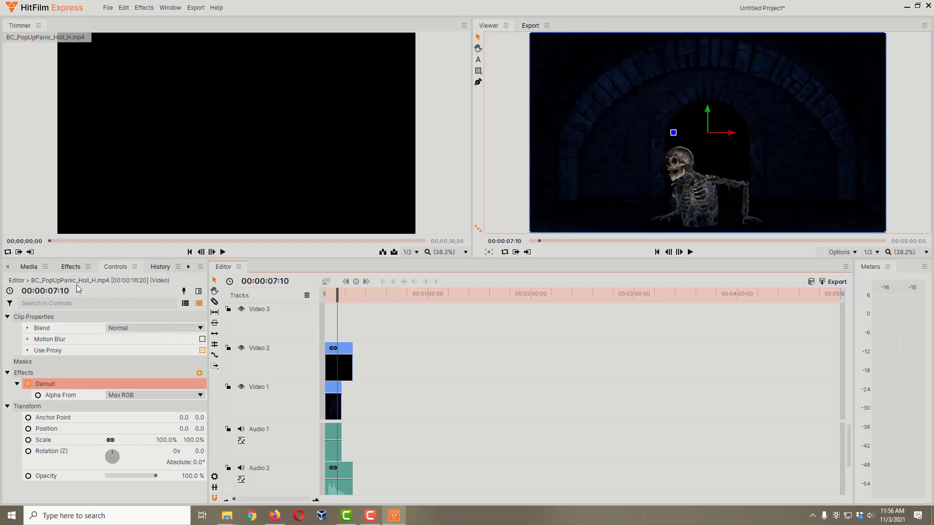
# Add a second copy of BC2_Buffer_Dungeon BG_H.mp4 directly after the first on Video 1 and check the extended background
pyautogui.click(27, 267)
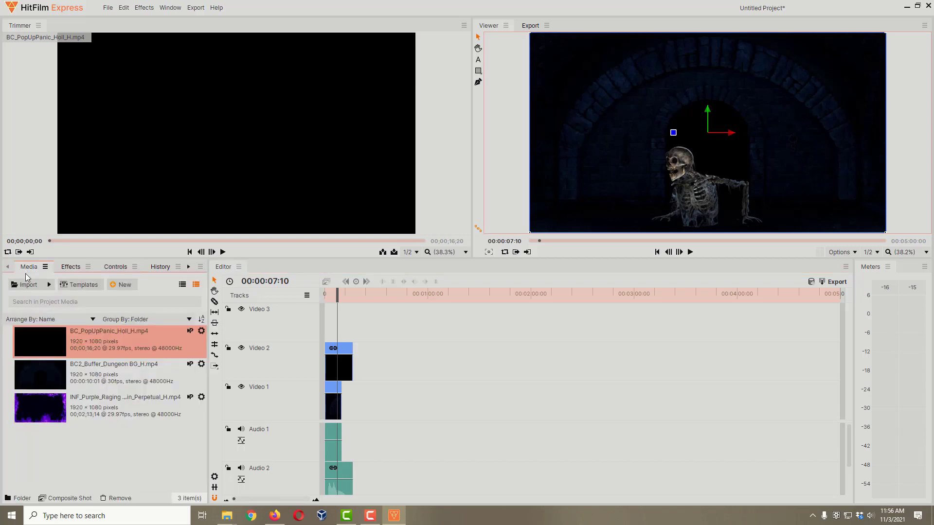
pyautogui.click(103, 374)
pyautogui.moveTo(104, 371); pyautogui.dragTo(342, 395)
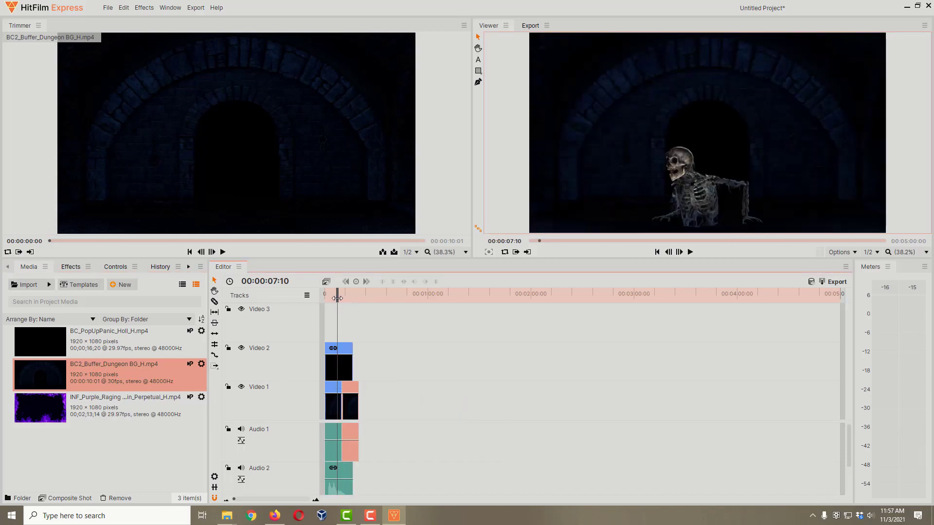
pyautogui.moveTo(337, 298); pyautogui.dragTo(346, 301)
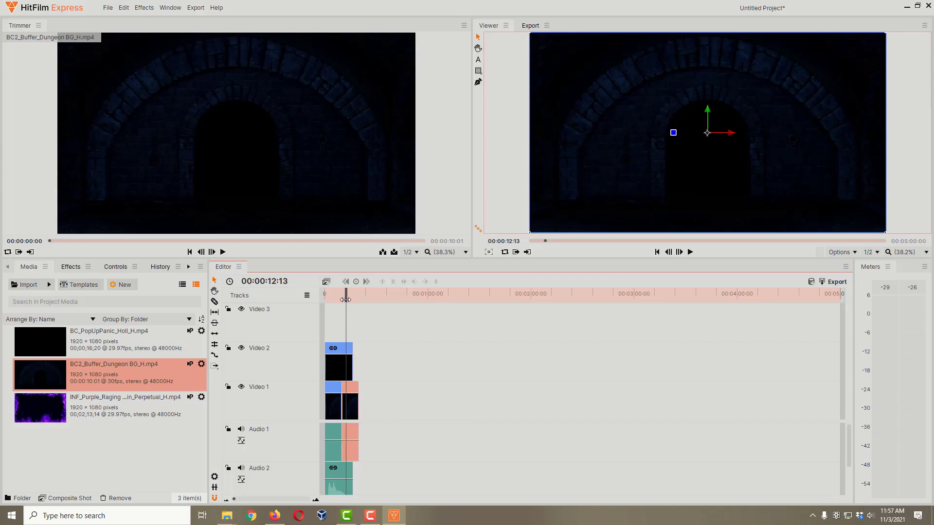
pyautogui.moveTo(346, 300); pyautogui.dragTo(336, 305)
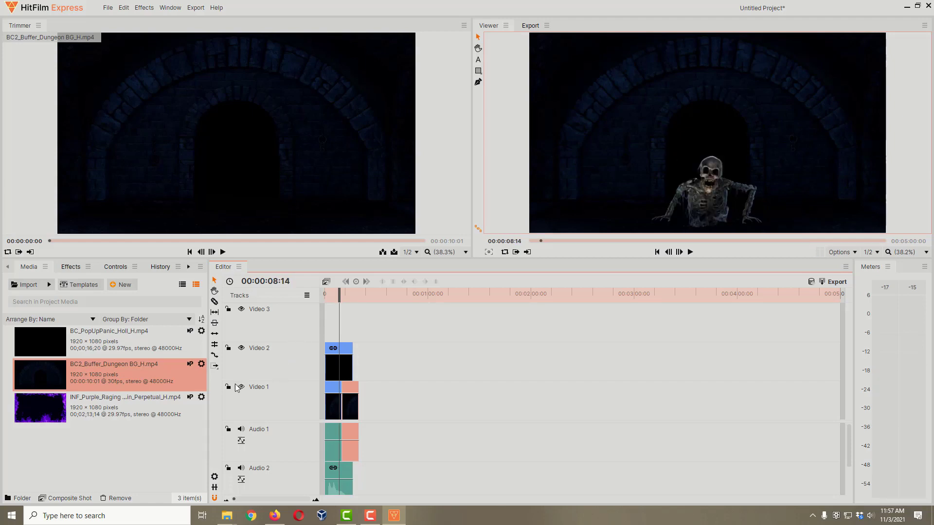
# Place INF_Purple_Raging Inferno_Win_Perpetual_H.mp4 at the start of Video 3 and check the frame at 00:00:03:28
pyautogui.click(109, 412)
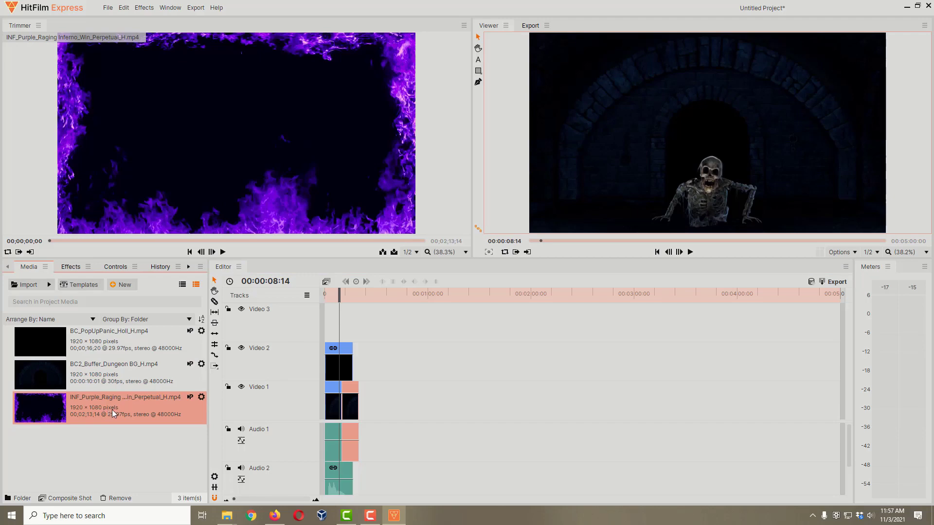
pyautogui.moveTo(111, 410); pyautogui.dragTo(325, 319)
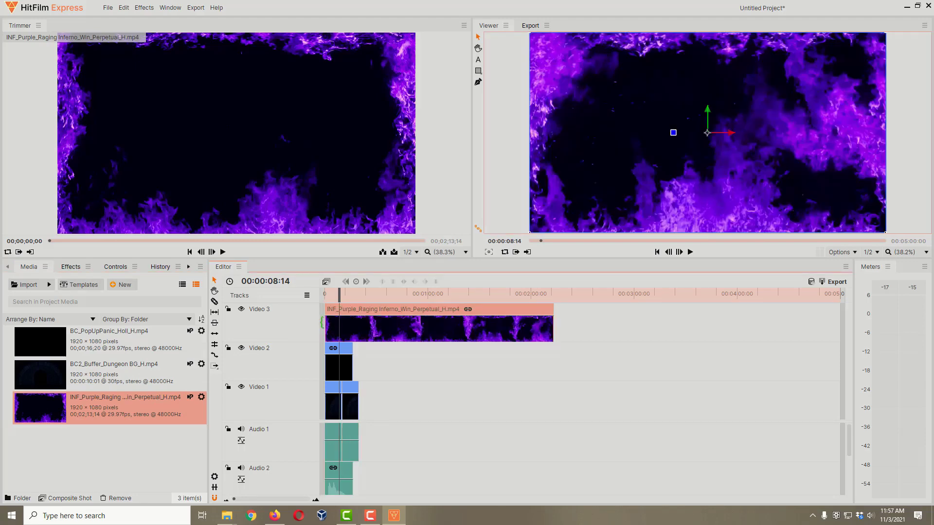
pyautogui.moveTo(341, 298); pyautogui.dragTo(332, 301)
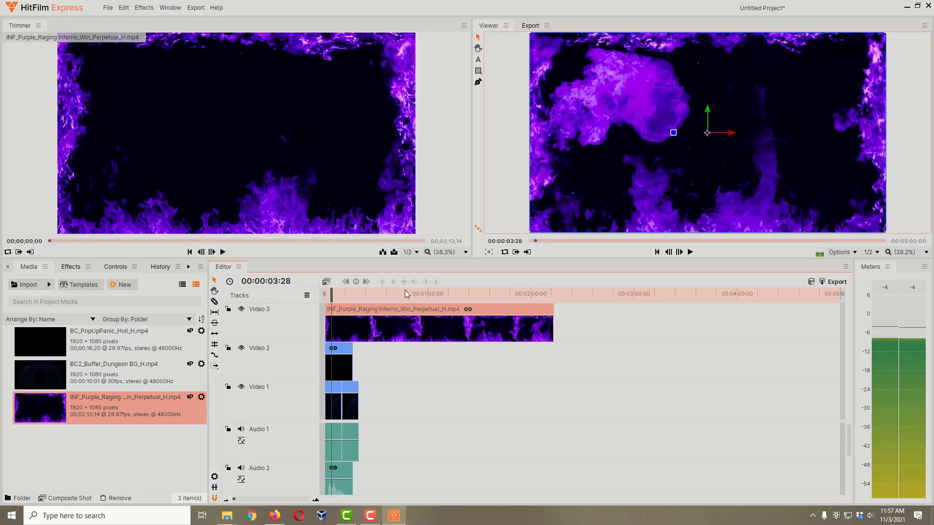
# Apply the Demult effect to the purple flames clip on Video 3 and check the composite up to 00:00:08:13
pyautogui.click(71, 266)
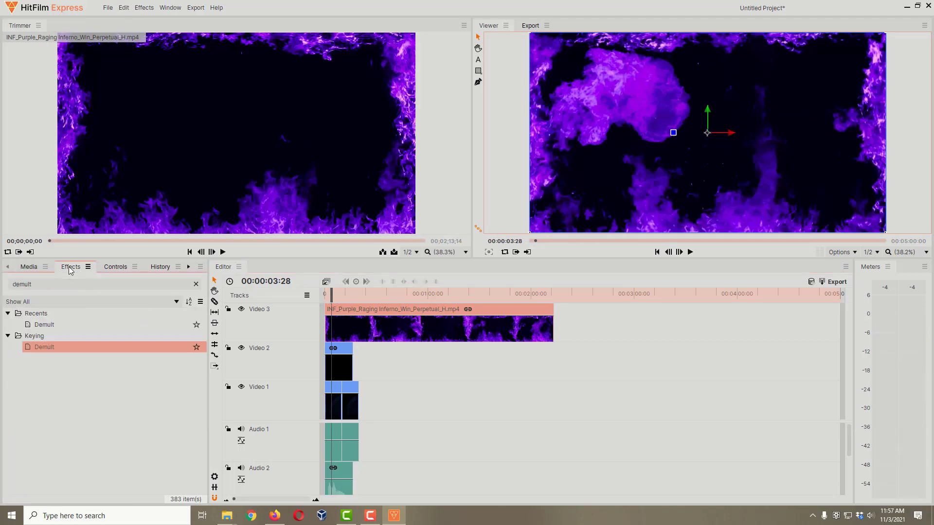
pyautogui.moveTo(47, 349); pyautogui.dragTo(359, 331)
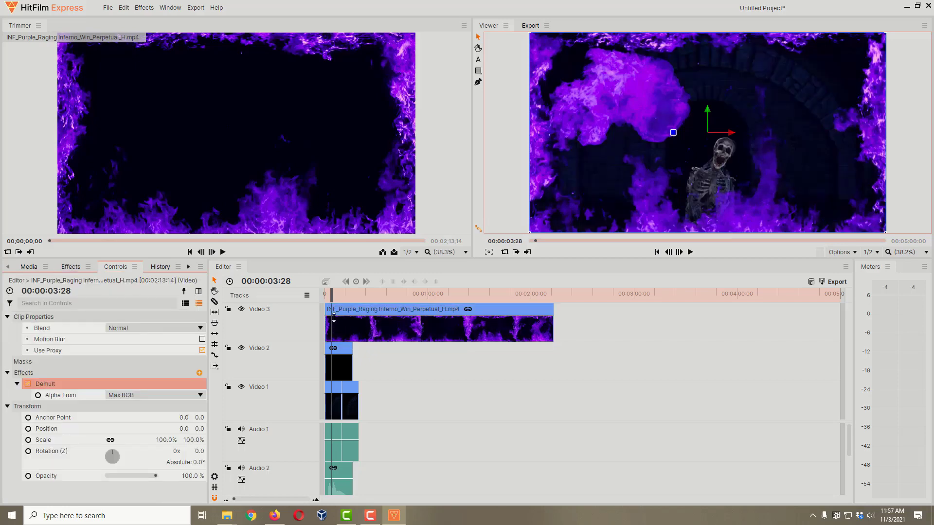
pyautogui.moveTo(333, 299); pyautogui.dragTo(339, 299)
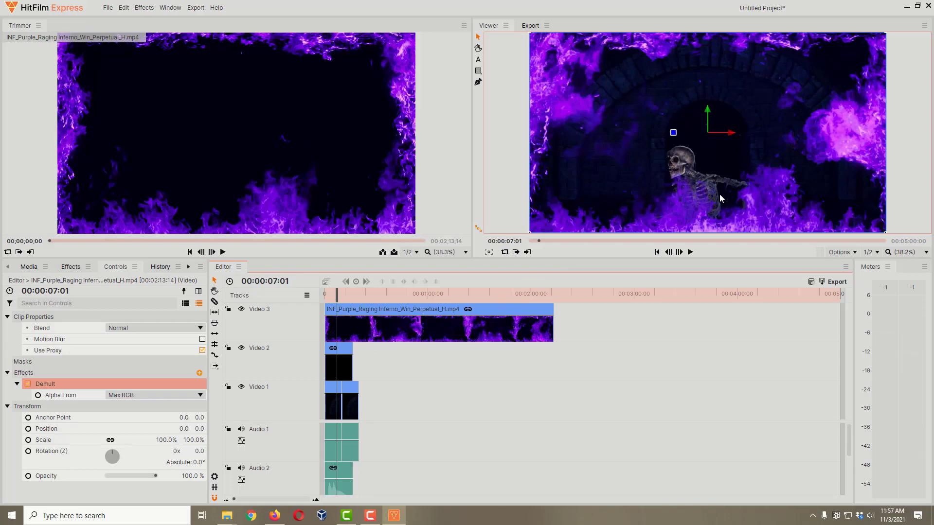
pyautogui.moveTo(342, 296); pyautogui.dragTo(344, 296)
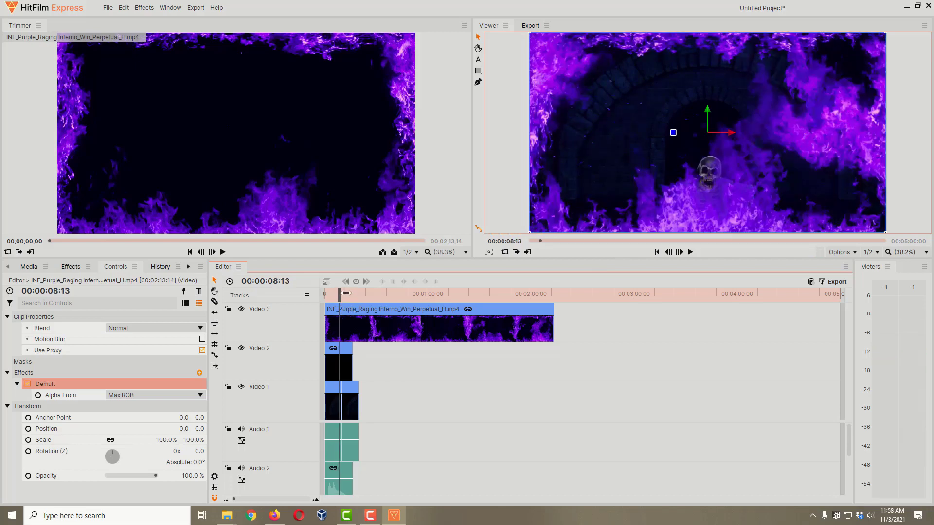
# Scale the purple flames clip on Video 3 to 133% and check the frame at 00:00:06:22
pyautogui.click(382, 315)
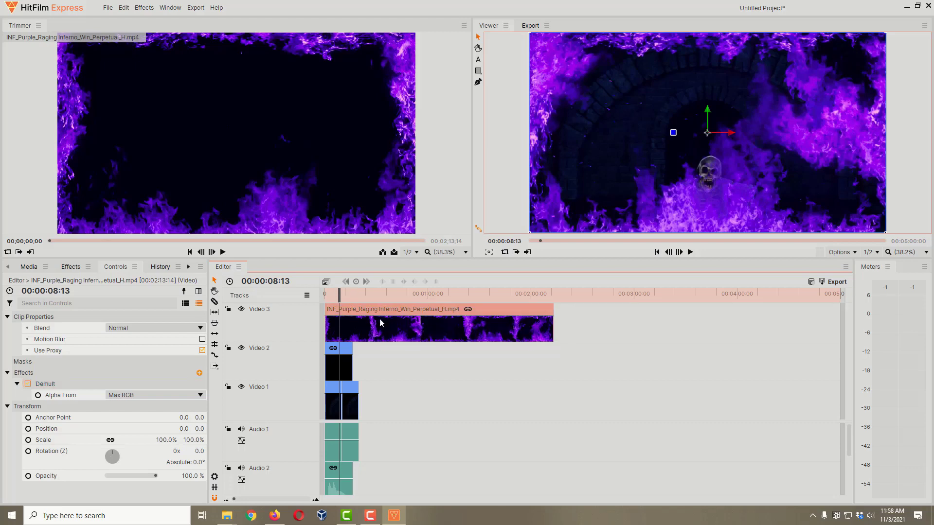
pyautogui.moveTo(379, 318); pyautogui.dragTo(226, 339)
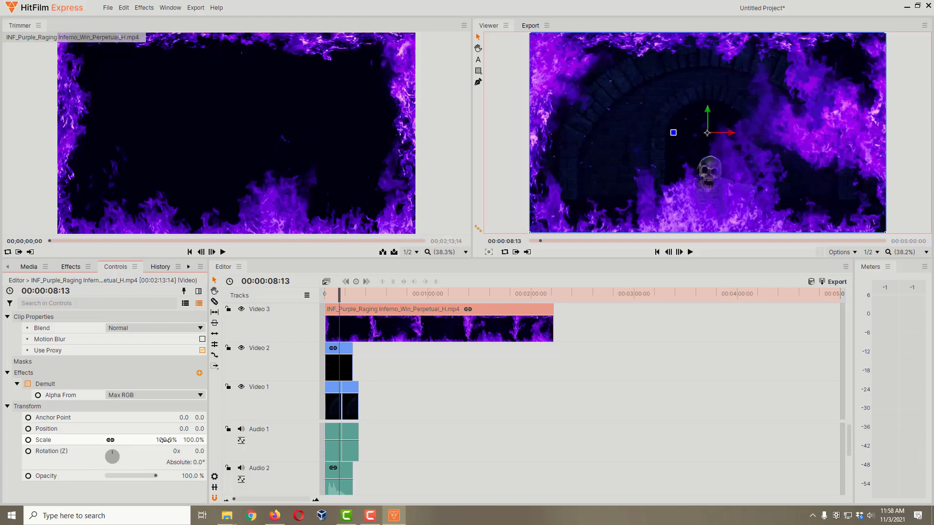
pyautogui.moveTo(164, 440); pyautogui.dragTo(203, 440)
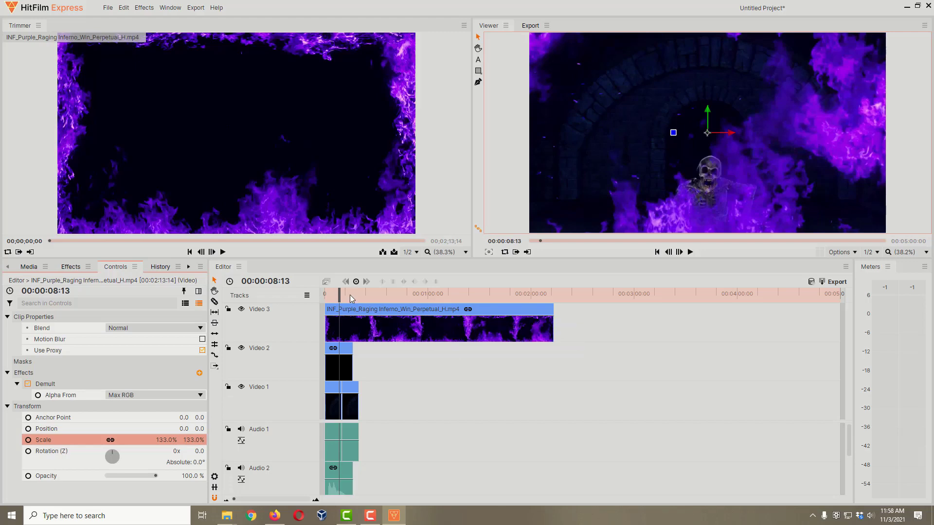
pyautogui.moveTo(339, 292)
pyautogui.mouseDown()
pyautogui.moveTo(327, 294)
pyautogui.moveTo(352, 294)
pyautogui.moveTo(336, 294)
pyautogui.mouseUp()
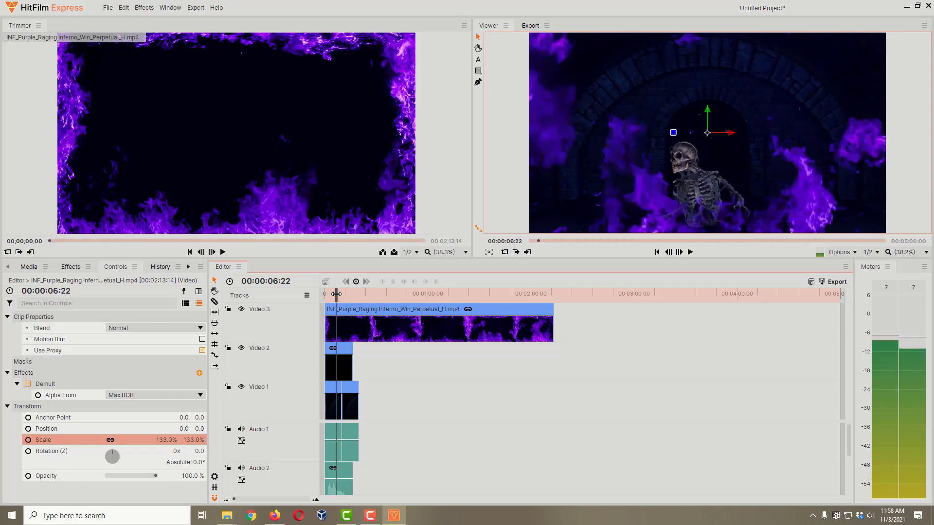
# Scale the skeleton clip on Video 2 to 126%, reposition it to 68.1, 125.7 within the archway, and check nearby frames
pyautogui.click(342, 354)
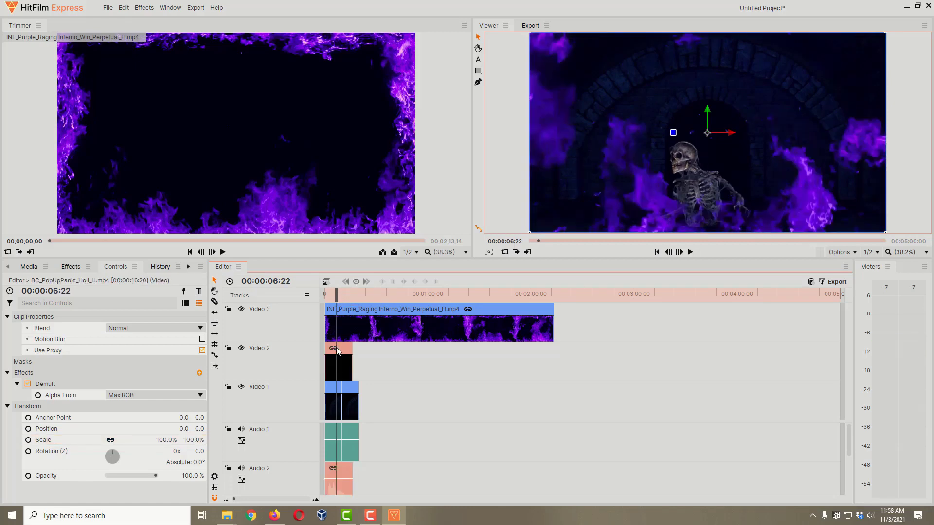
pyautogui.click(161, 440)
pyautogui.moveTo(160, 440); pyautogui.dragTo(178, 440)
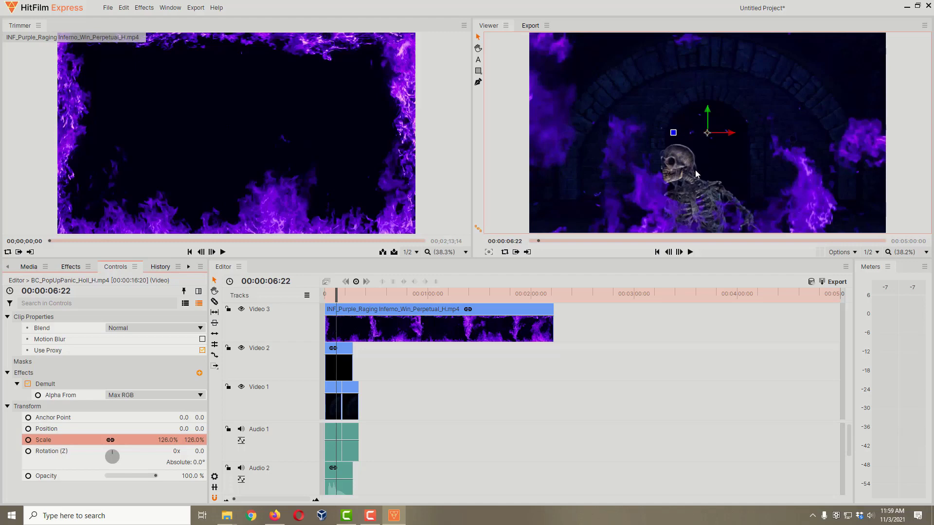
pyautogui.moveTo(707, 138); pyautogui.dragTo(721, 110)
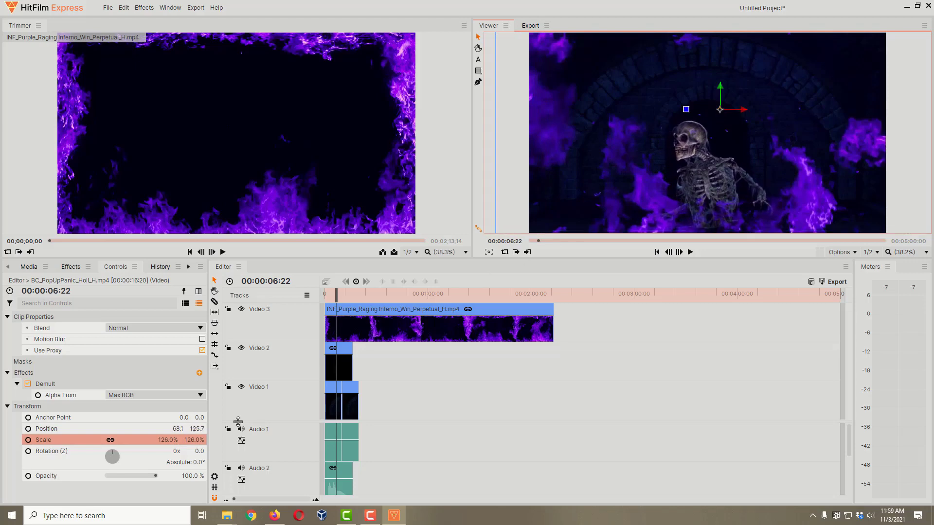
pyautogui.click(166, 444)
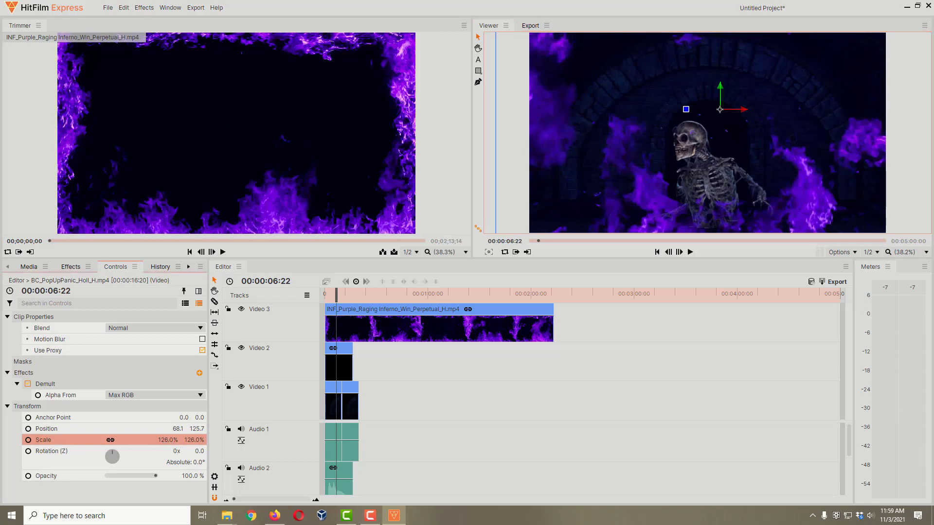
pyautogui.click(173, 440)
pyautogui.moveTo(336, 295)
pyautogui.mouseDown()
pyautogui.moveTo(346, 301)
pyautogui.moveTo(334, 302)
pyautogui.mouseUp()
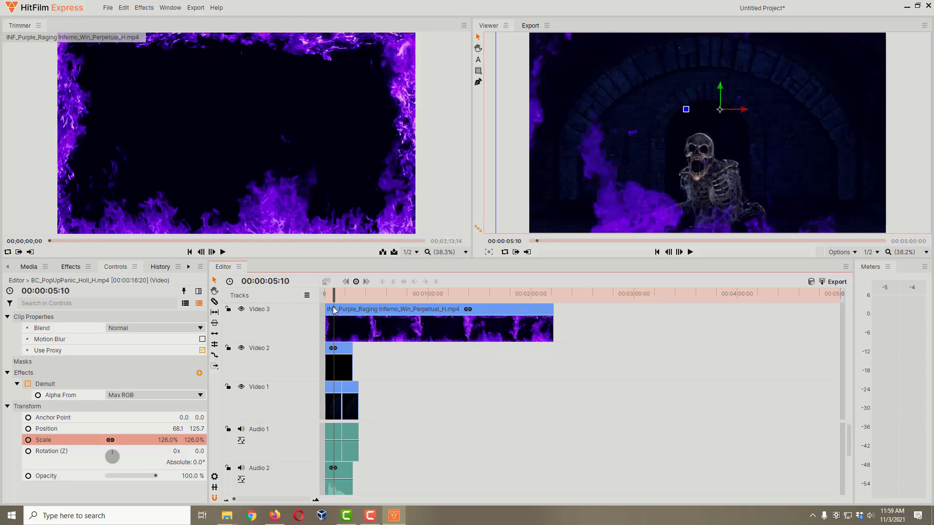
pyautogui.moveTo(334, 297); pyautogui.dragTo(337, 297)
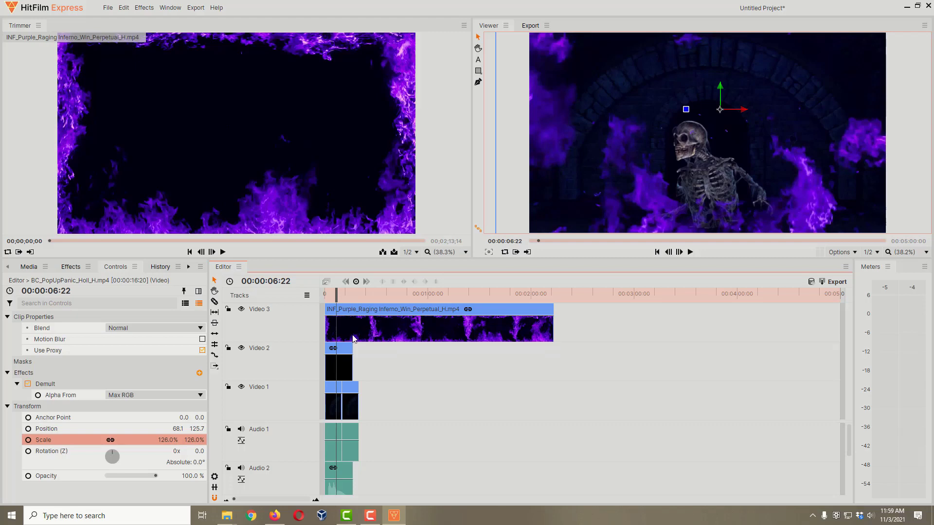
# Find the Brightness & Contrast effect and apply it to the first dungeon clip on Video 1
pyautogui.click(333, 392)
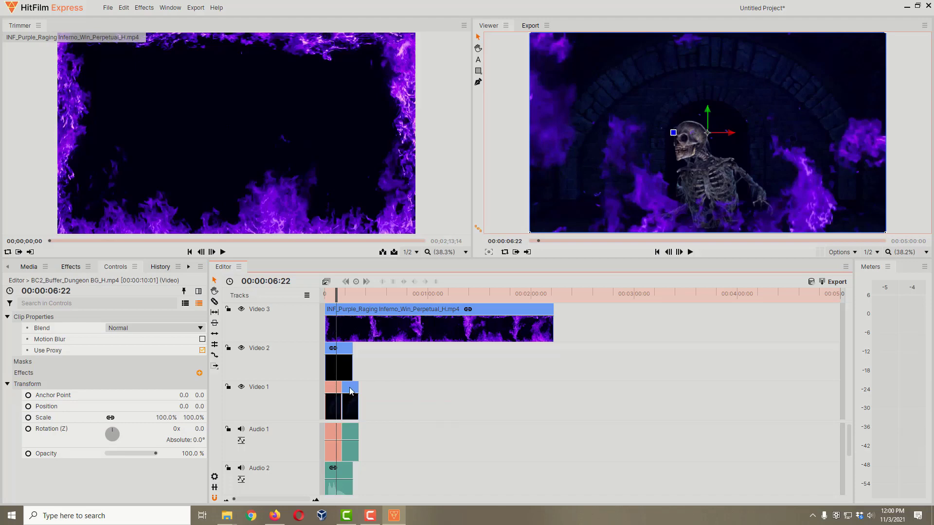
pyautogui.click(351, 391)
pyautogui.click(335, 392)
pyautogui.click(68, 267)
pyautogui.moveTo(66, 286); pyautogui.dragTo(12, 282)
pyautogui.write('contrast')
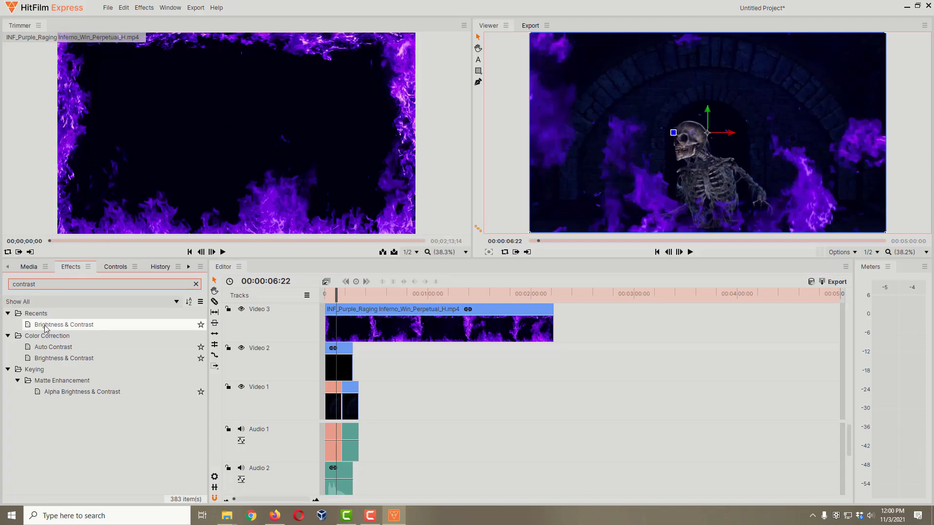
pyautogui.moveTo(45, 328); pyautogui.dragTo(335, 394)
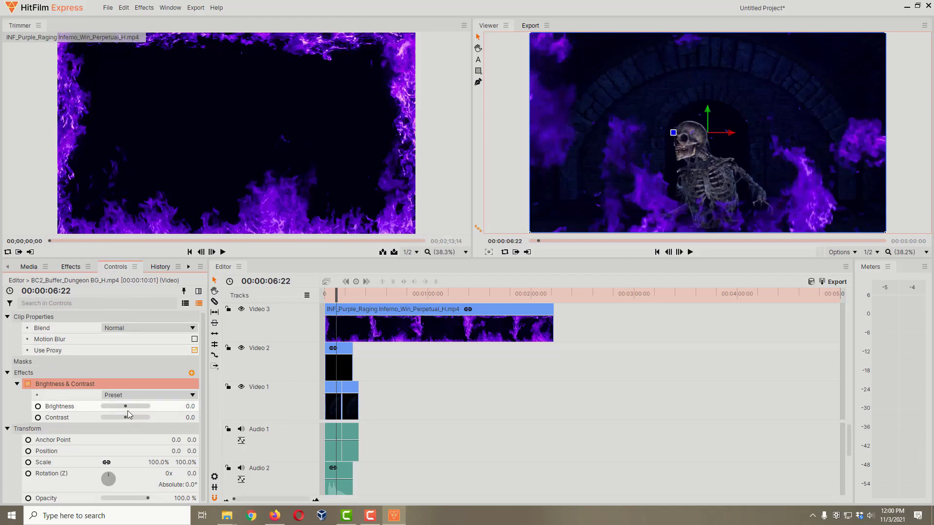
# Set the first dungeon clip's brightness to 42 and contrast to 66, comparing the picture with the effect off and on
pyautogui.moveTo(126, 405)
pyautogui.mouseDown()
pyautogui.moveTo(130, 418)
pyautogui.moveTo(130, 405)
pyautogui.mouseUp()
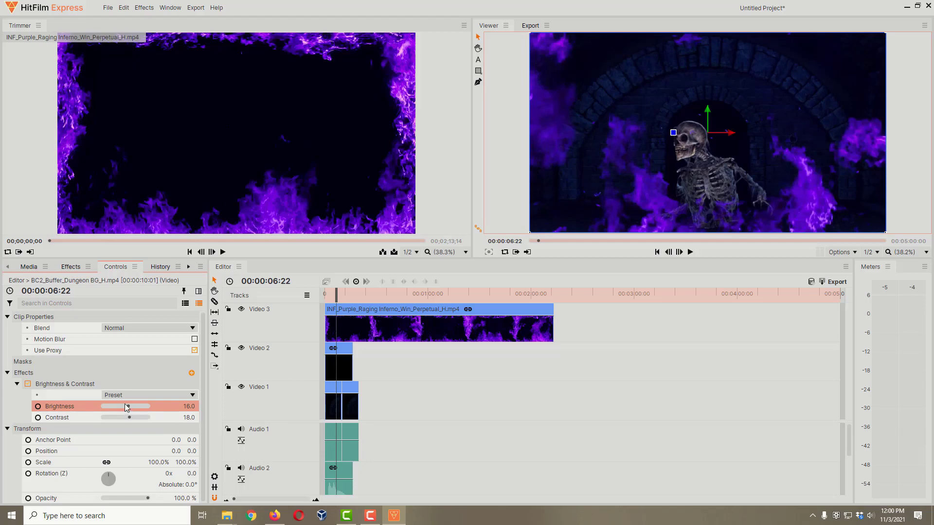
pyautogui.click(28, 384)
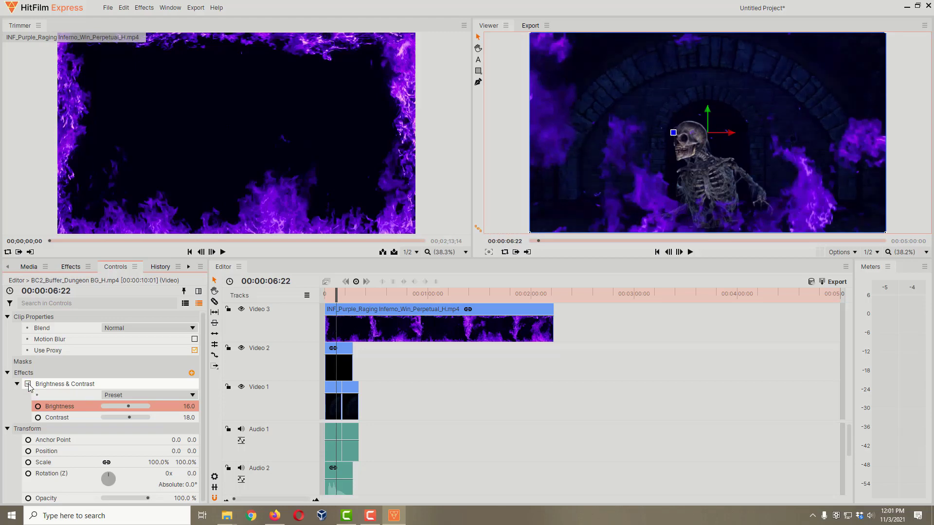
pyautogui.click(27, 384)
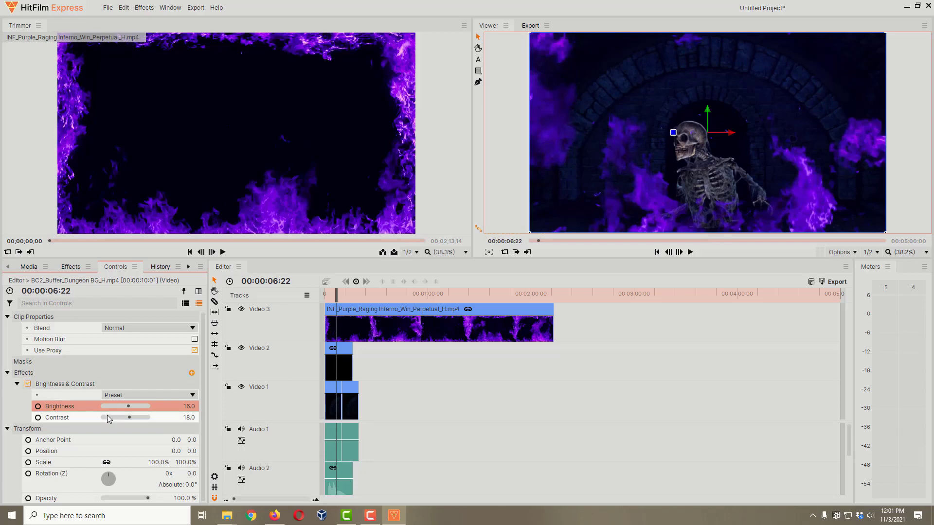
pyautogui.moveTo(129, 406)
pyautogui.mouseDown()
pyautogui.moveTo(130, 418)
pyautogui.moveTo(141, 415)
pyautogui.mouseUp()
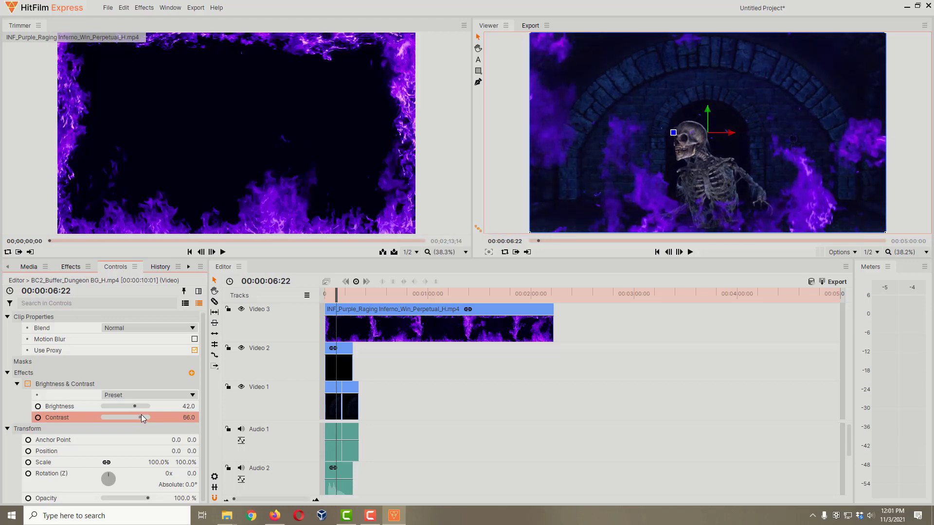
pyautogui.click(28, 384)
pyautogui.click(29, 385)
pyautogui.click(337, 293)
pyautogui.moveTo(337, 293)
pyautogui.mouseDown()
pyautogui.moveTo(345, 298)
pyautogui.moveTo(338, 295)
pyautogui.mouseUp()
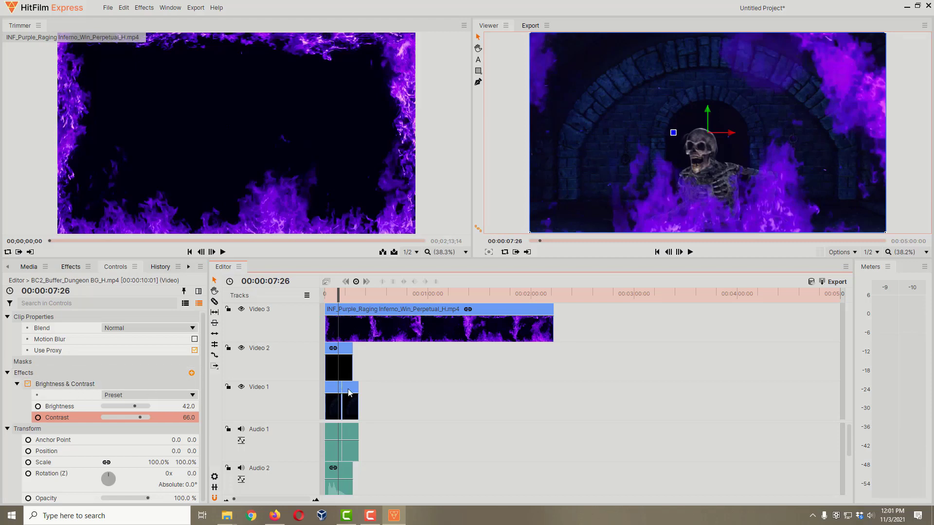
# Copy the Brightness & Contrast effect from the first dungeon clip to the second one and check the frame at 00:00:07:18
pyautogui.click(81, 385)
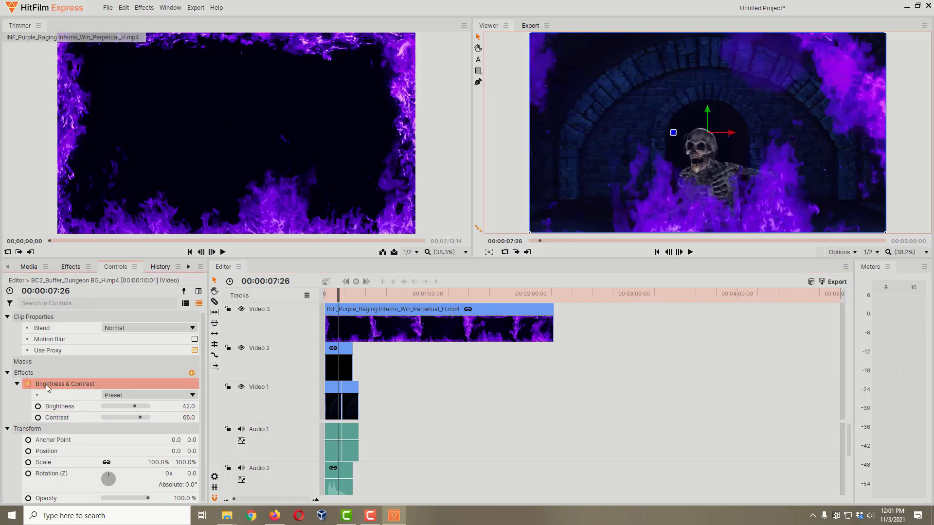
pyautogui.rightClick(85, 386)
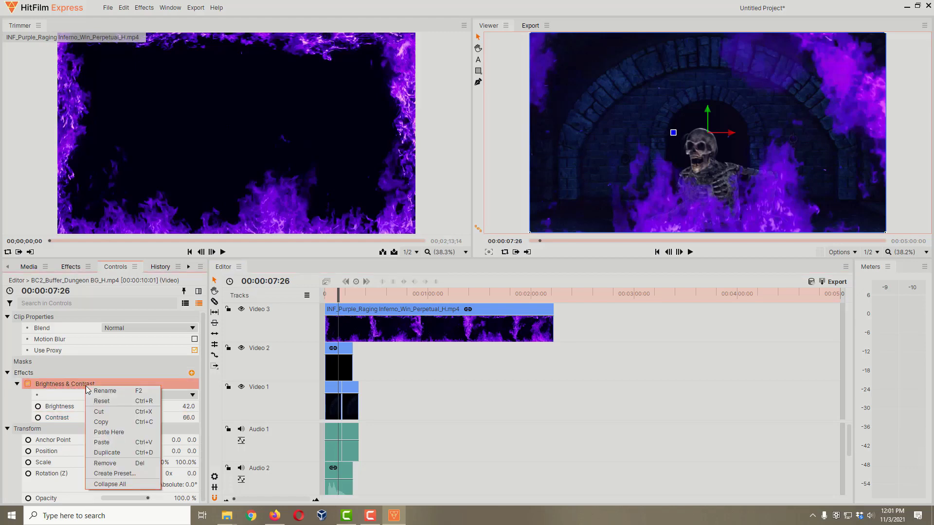
pyautogui.click(110, 422)
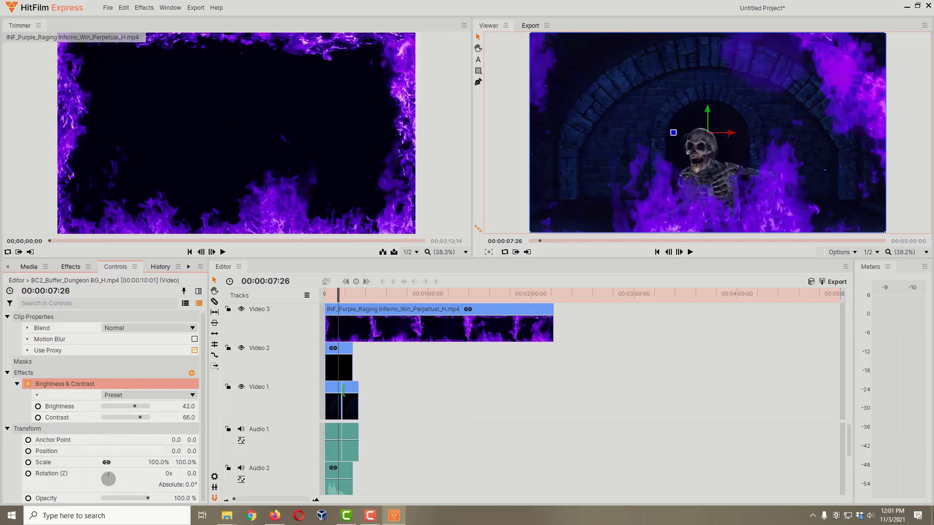
pyautogui.click(351, 394)
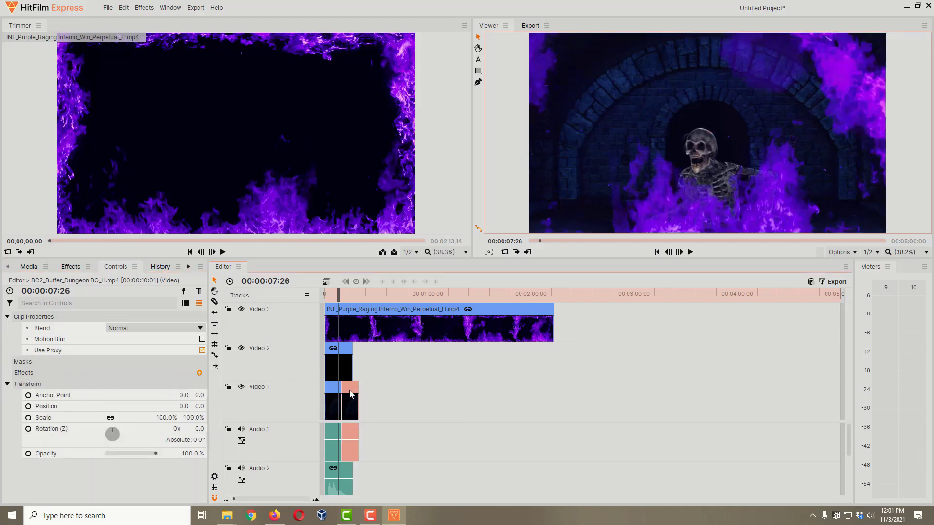
pyautogui.rightClick(350, 393)
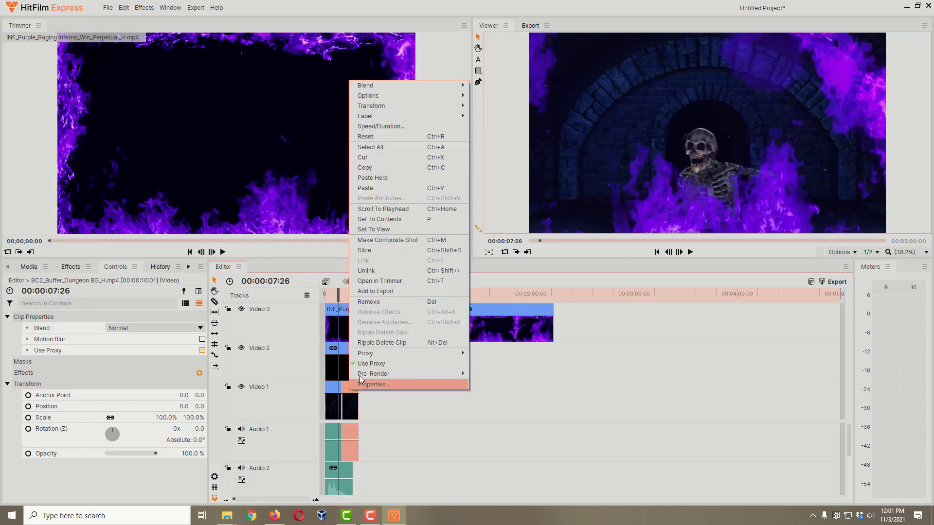
pyautogui.click(373, 188)
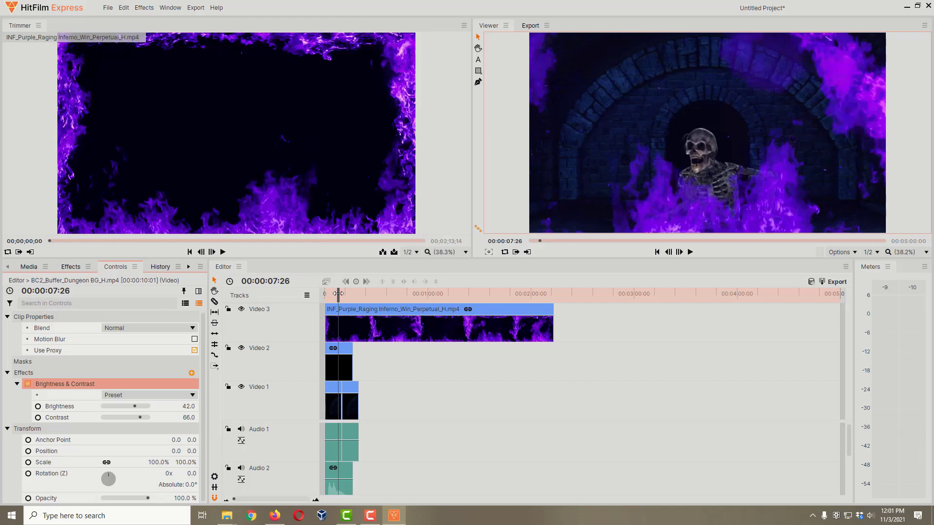
pyautogui.moveTo(337, 293)
pyautogui.mouseDown()
pyautogui.moveTo(349, 292)
pyautogui.moveTo(338, 285)
pyautogui.mouseUp()
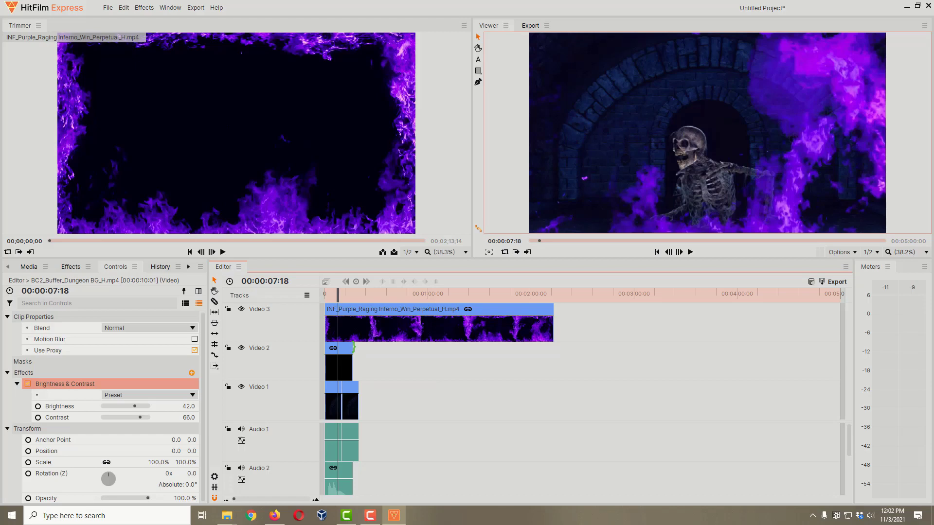
# Slice the purple flames clip on Video 3 at 00:00:16:18, where the skeleton clip ends
pyautogui.click(350, 351)
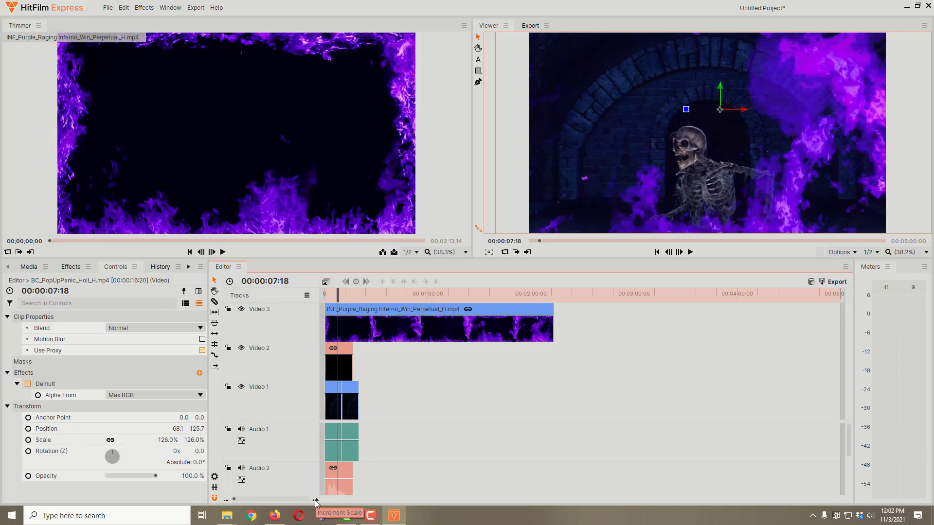
pyautogui.click(234, 500)
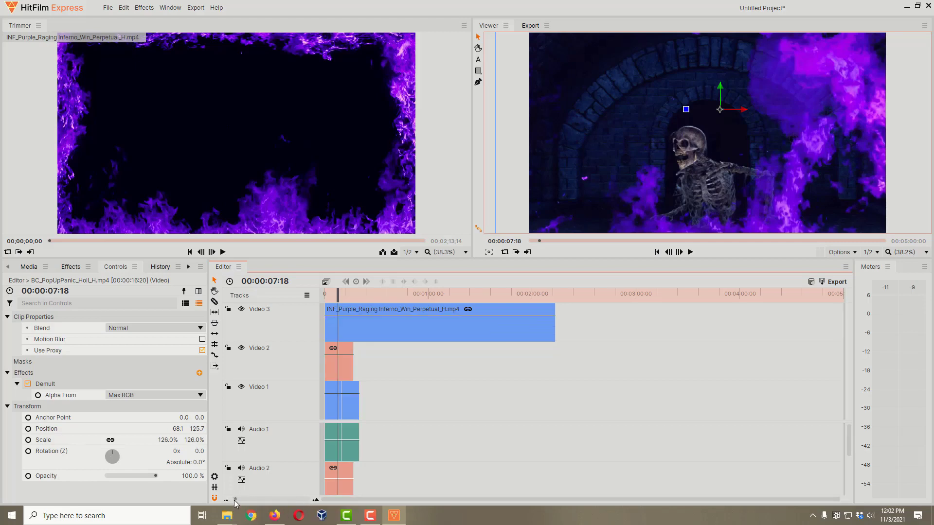
pyautogui.moveTo(235, 500); pyautogui.dragTo(281, 499)
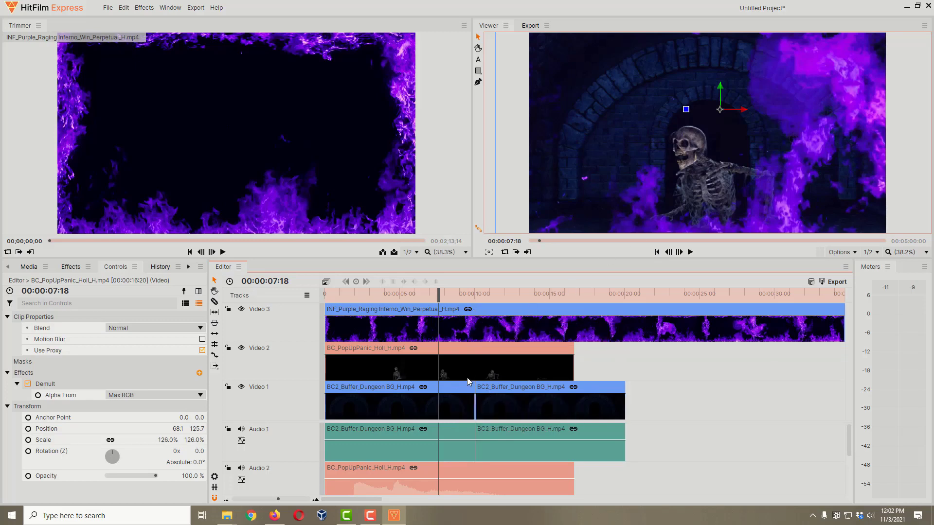
pyautogui.moveTo(438, 297); pyautogui.dragTo(574, 315)
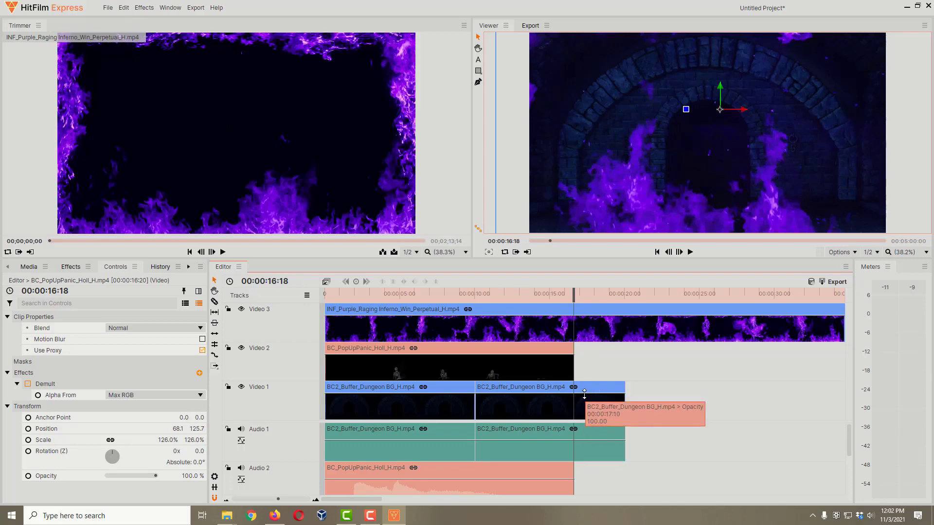
pyautogui.click(215, 303)
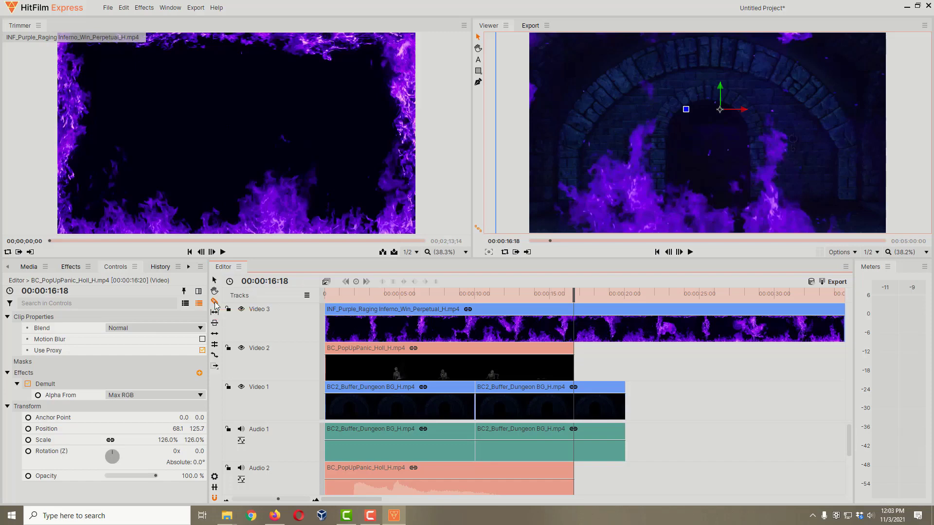
pyautogui.click(576, 317)
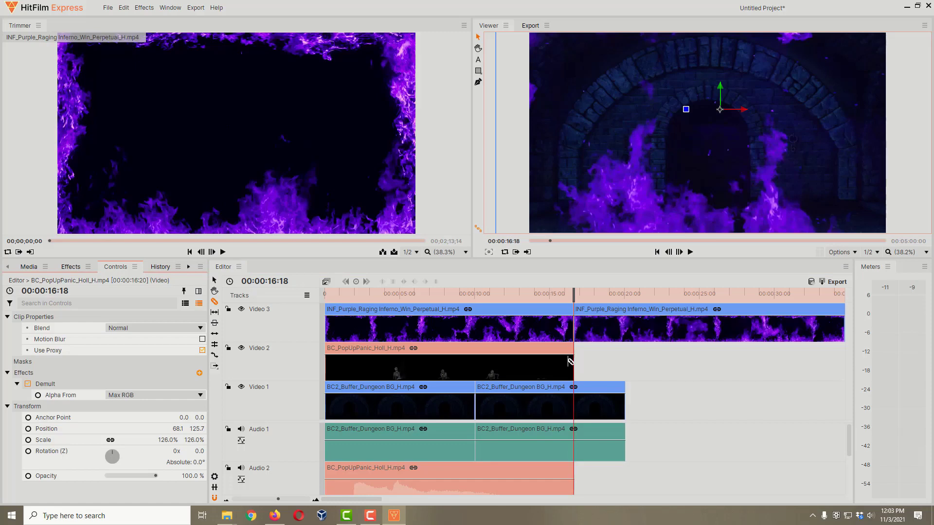
# Slice the second dungeon clip on Video 1 at 00:00:16:18 and remove the flames and dungeon pieces extending past the skeleton clip
pyautogui.click(576, 391)
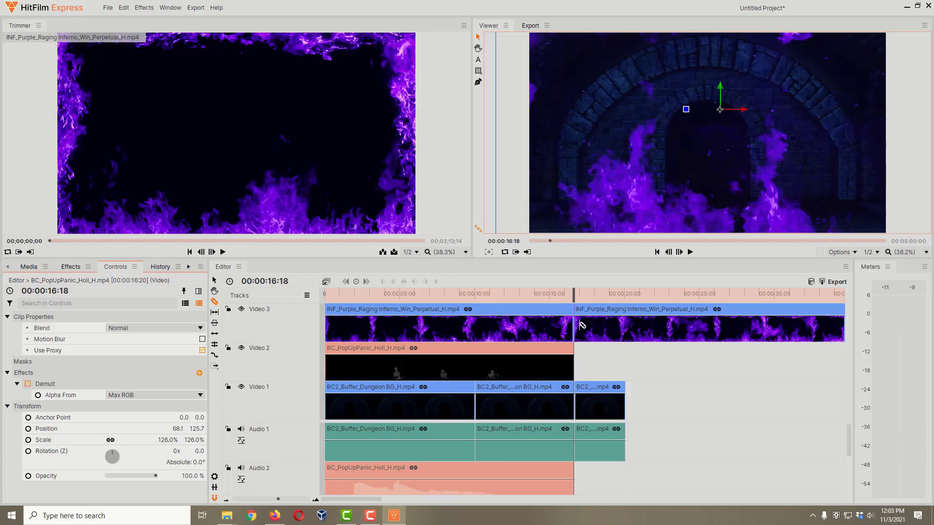
pyautogui.click(214, 282)
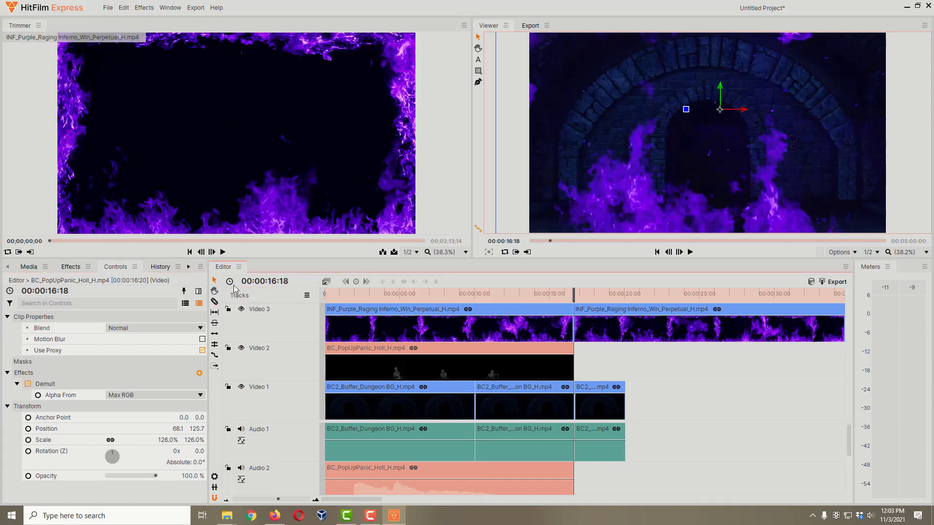
pyautogui.click(620, 314)
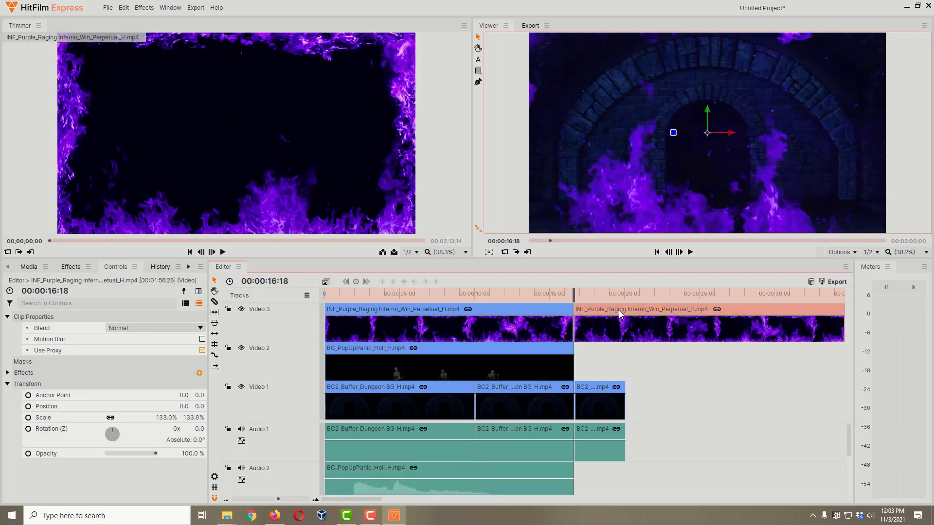
pyautogui.press('Delete')
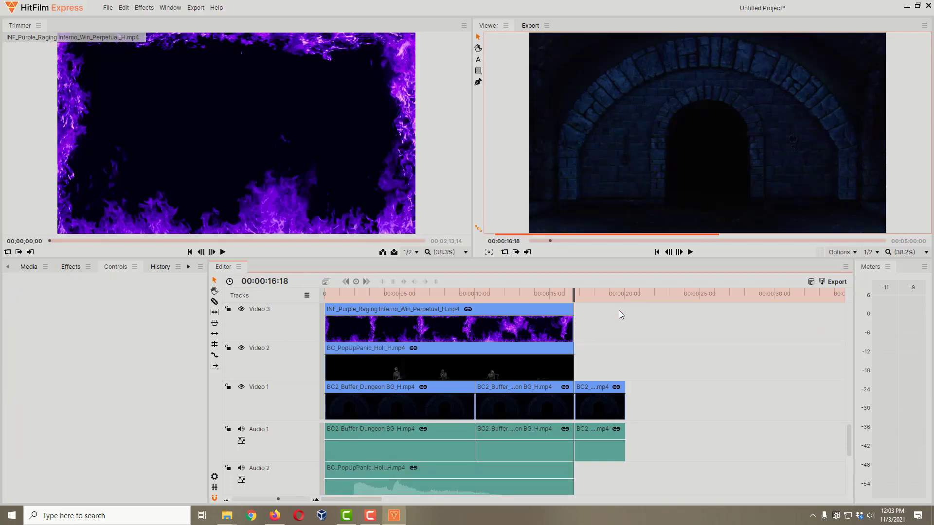
pyautogui.click(593, 388)
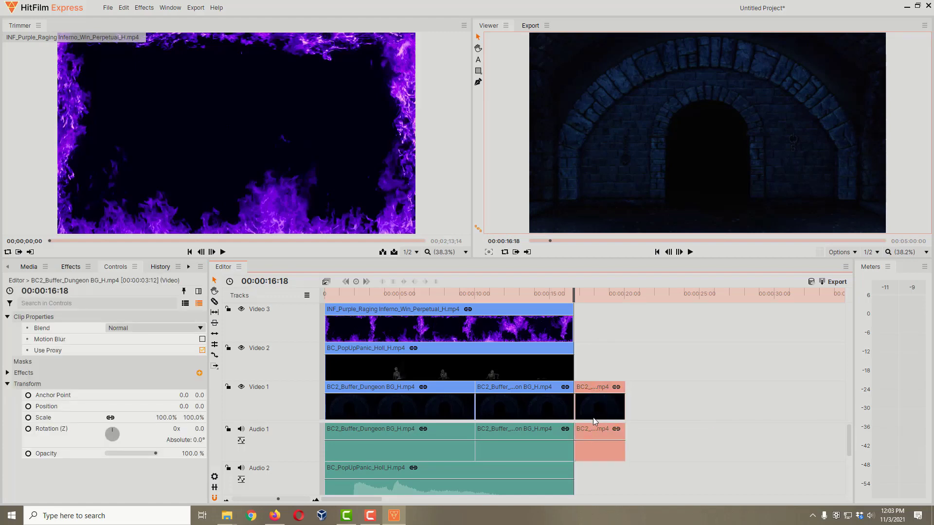
pyautogui.rightClick(598, 391)
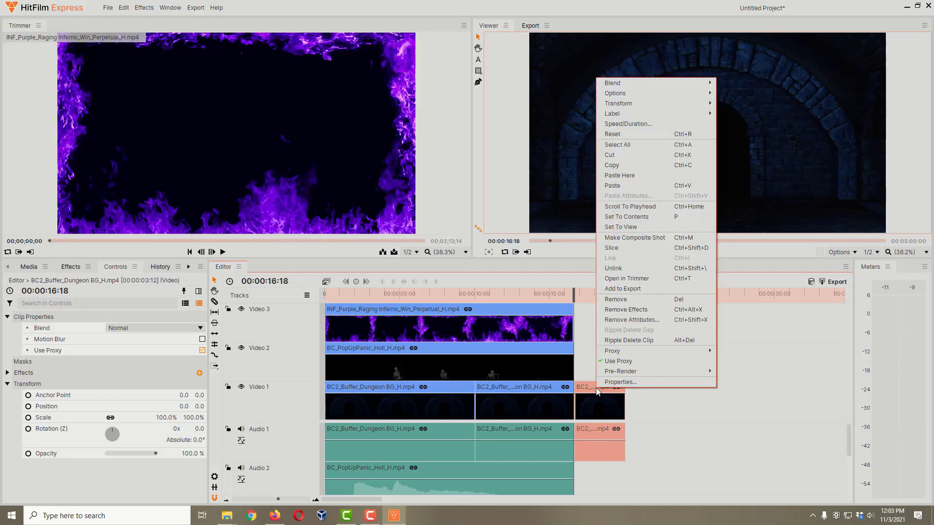
pyautogui.click(688, 299)
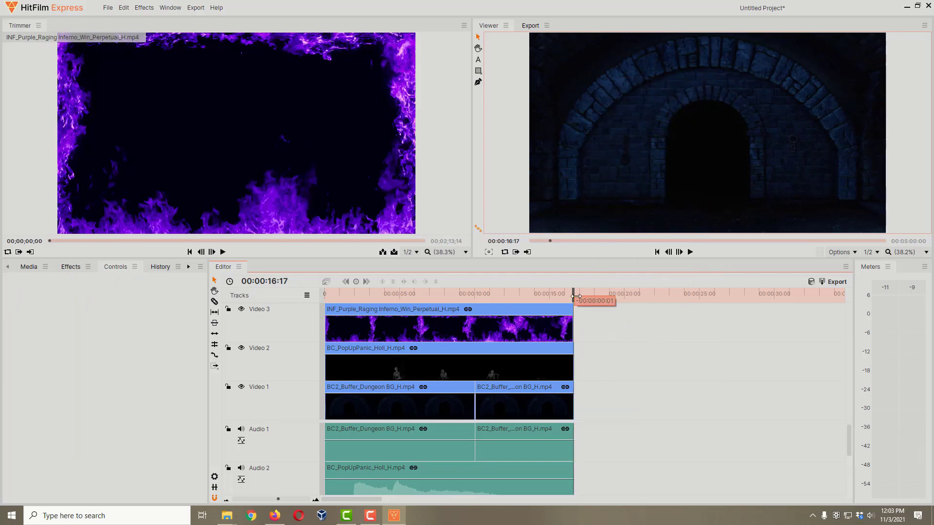
# Set the purple flames clip's audio level on Audio 3 to -20 dB and play the mix from 00:00:04:02 to check it
pyautogui.moveTo(574, 300); pyautogui.dragTo(385, 303)
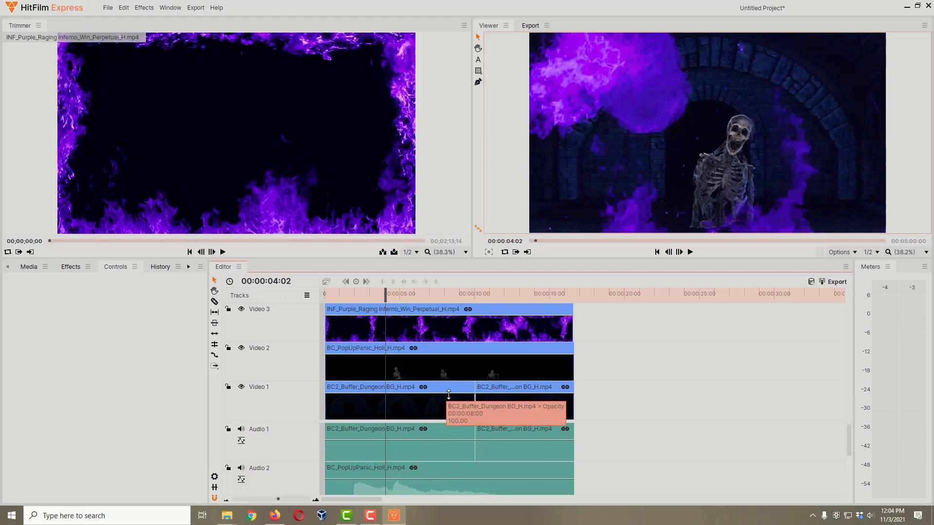
pyautogui.moveTo(851, 447); pyautogui.dragTo(834, 460)
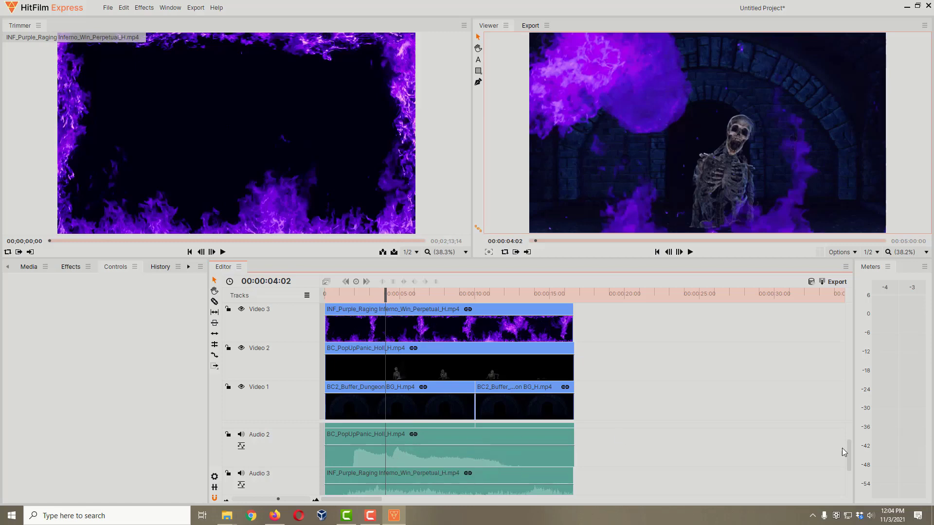
pyautogui.moveTo(848, 453); pyautogui.dragTo(730, 461)
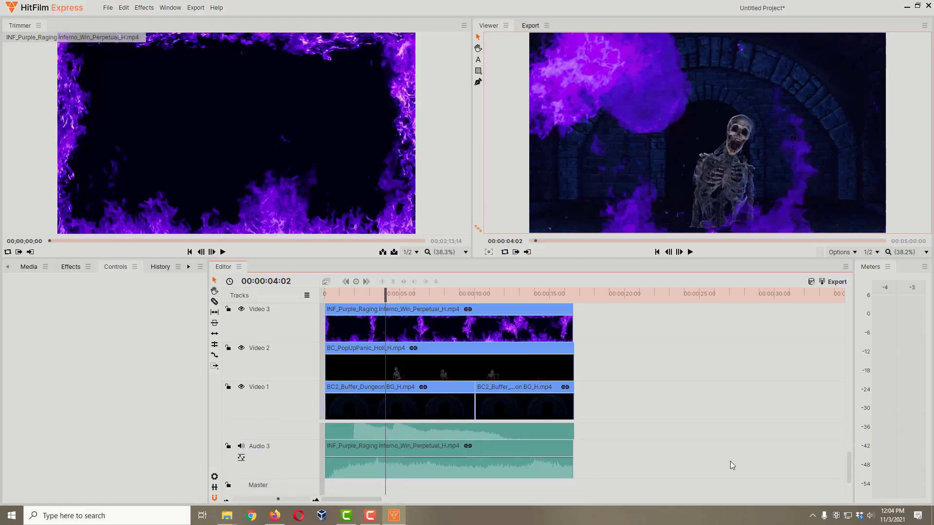
pyautogui.click(402, 446)
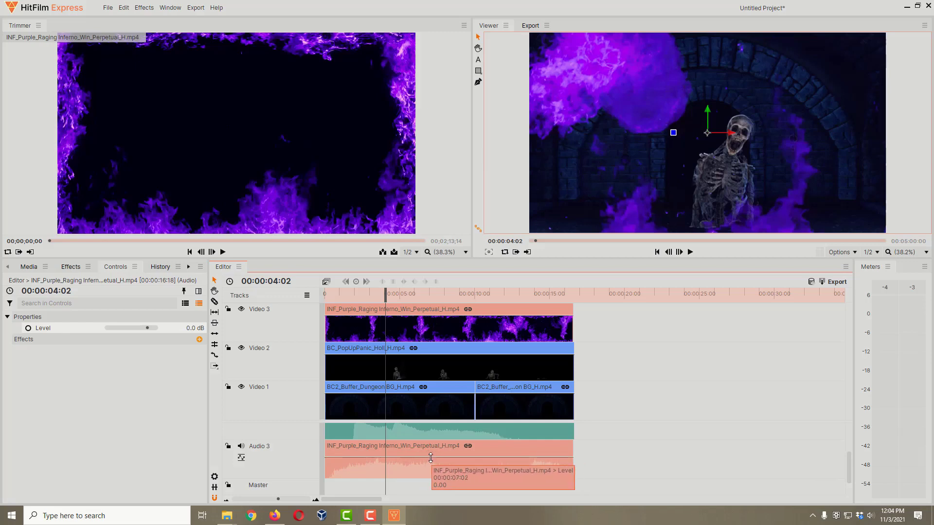
pyautogui.moveTo(431, 457); pyautogui.dragTo(430, 467)
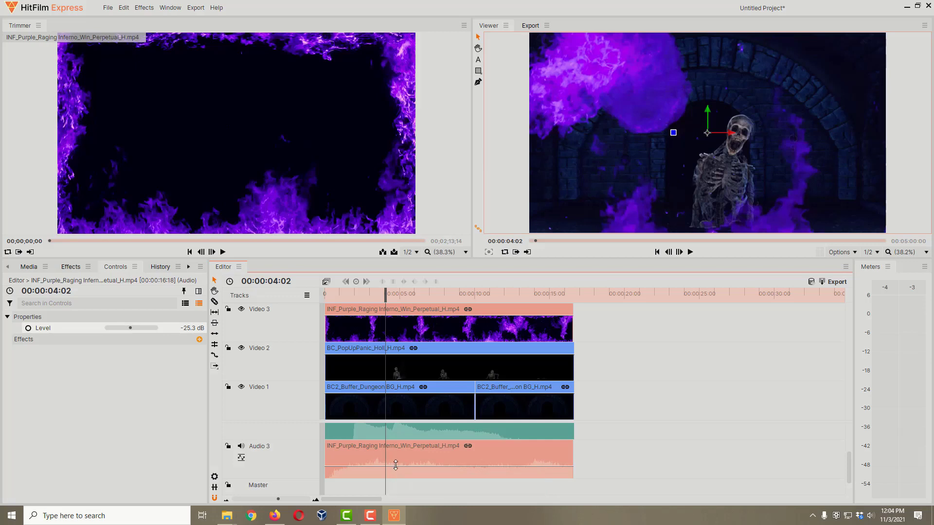
pyautogui.moveTo(396, 465); pyautogui.dragTo(395, 466)
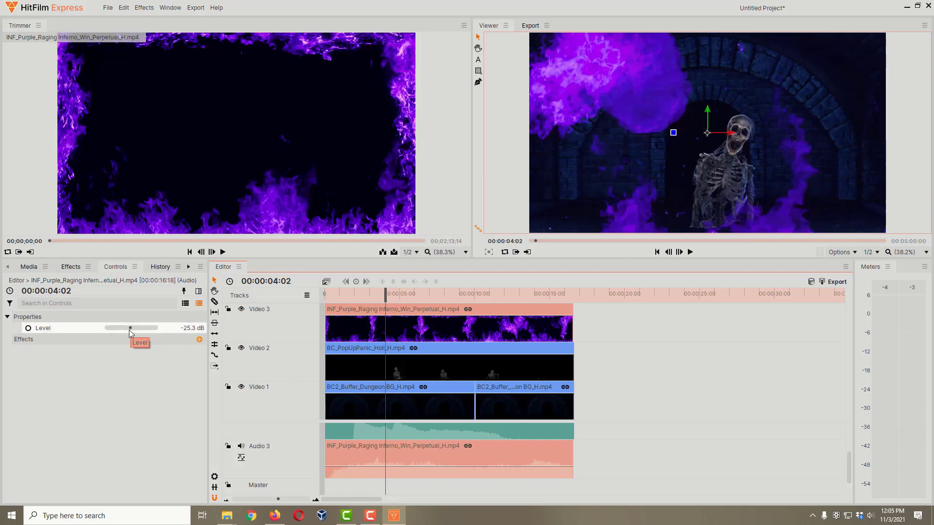
pyautogui.click(190, 328)
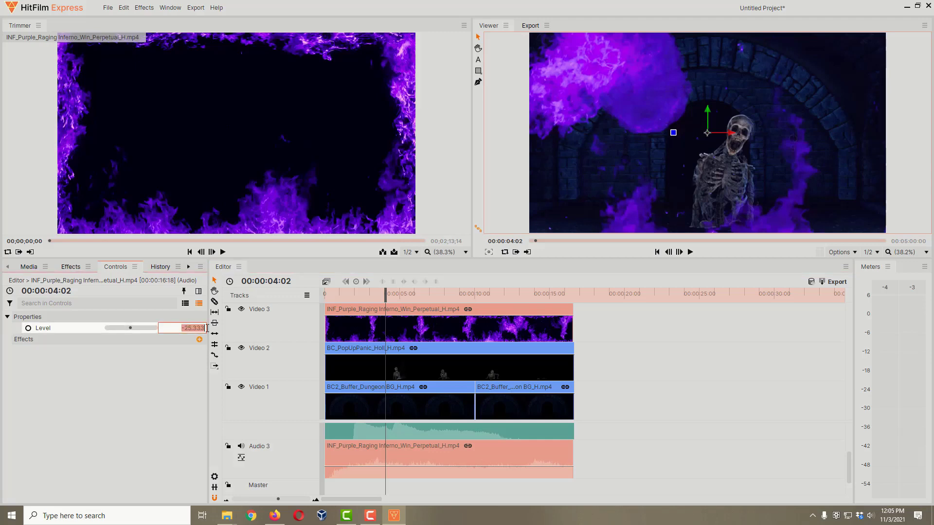
pyautogui.write('-20')
pyautogui.press('Return')
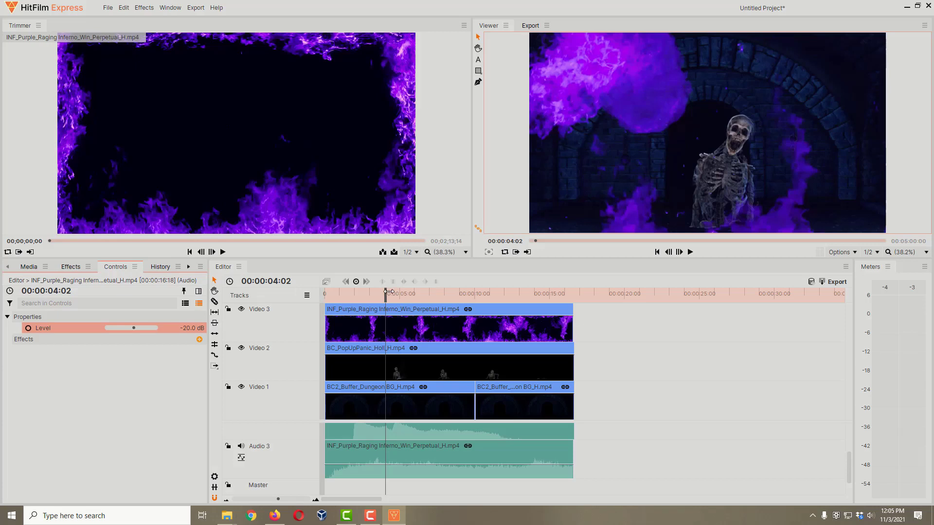
pyautogui.press('space')
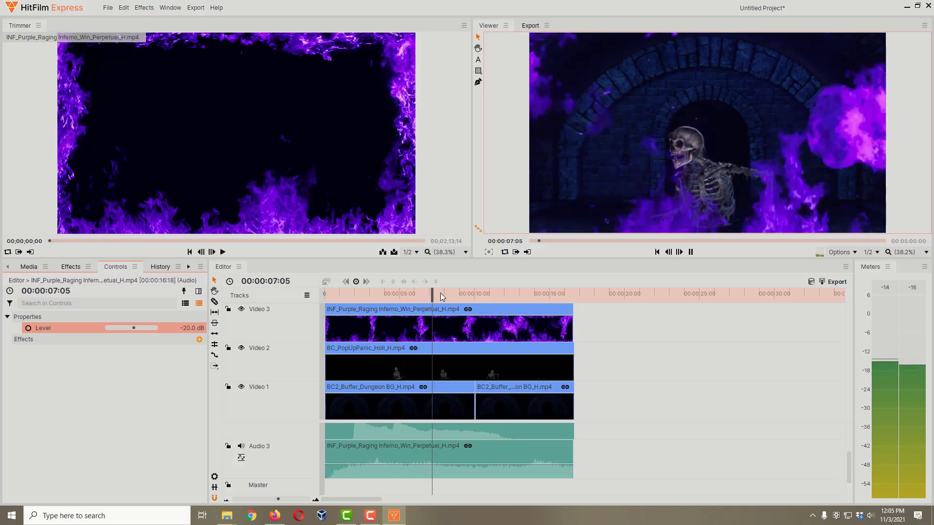
pyautogui.press('space')
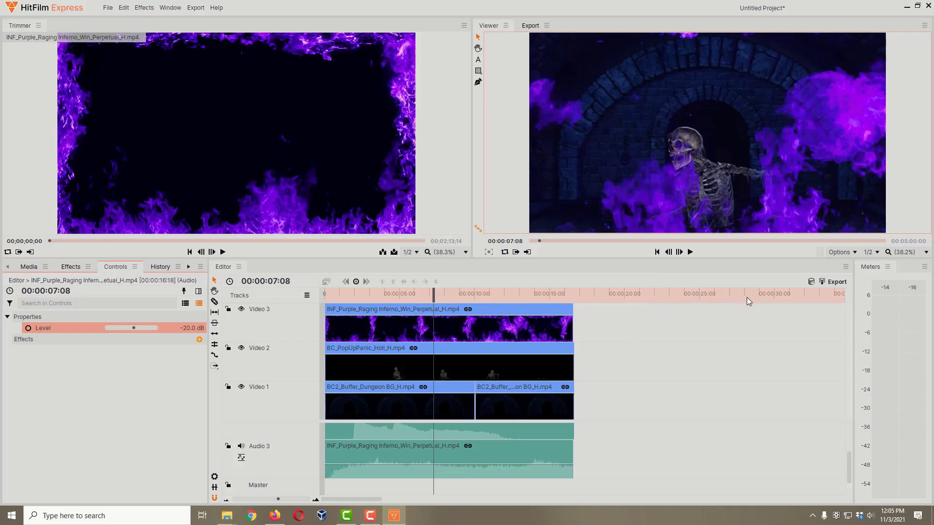
pyautogui.click(835, 283)
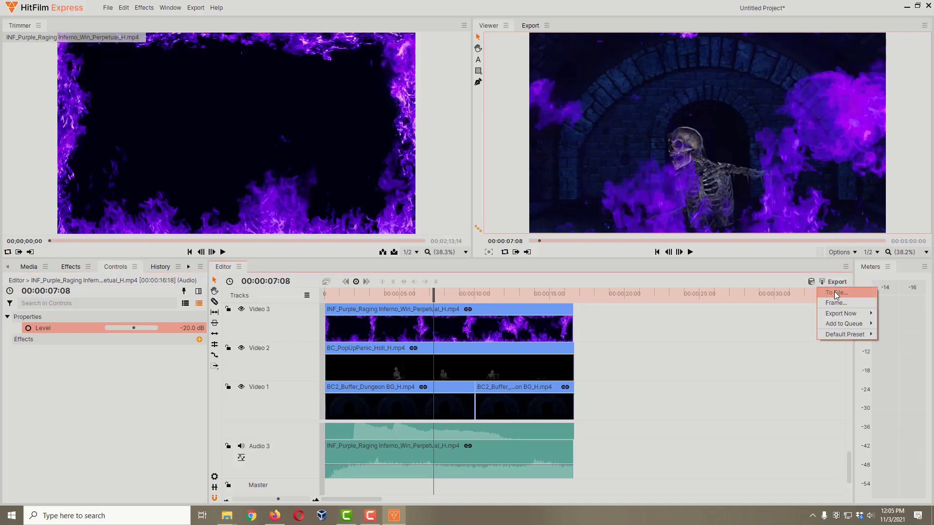
pyautogui.click(833, 292)
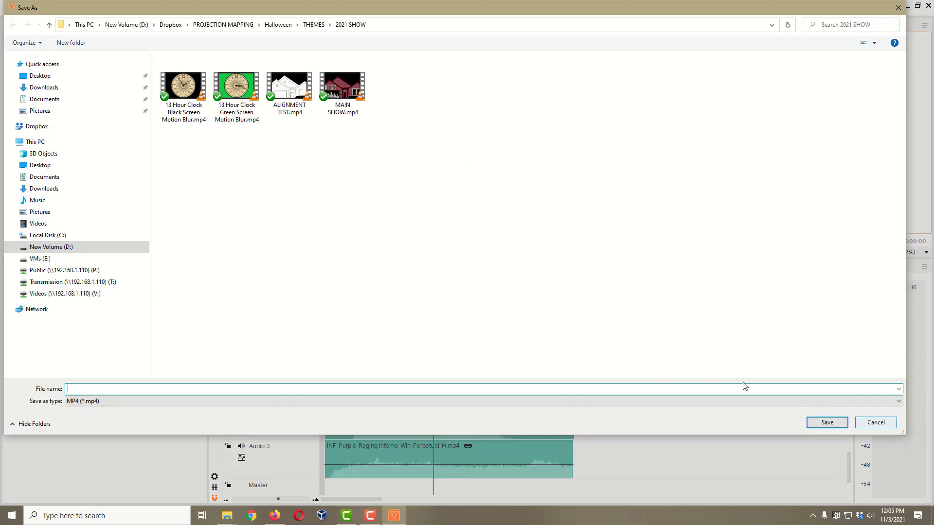
pyautogui.click(875, 422)
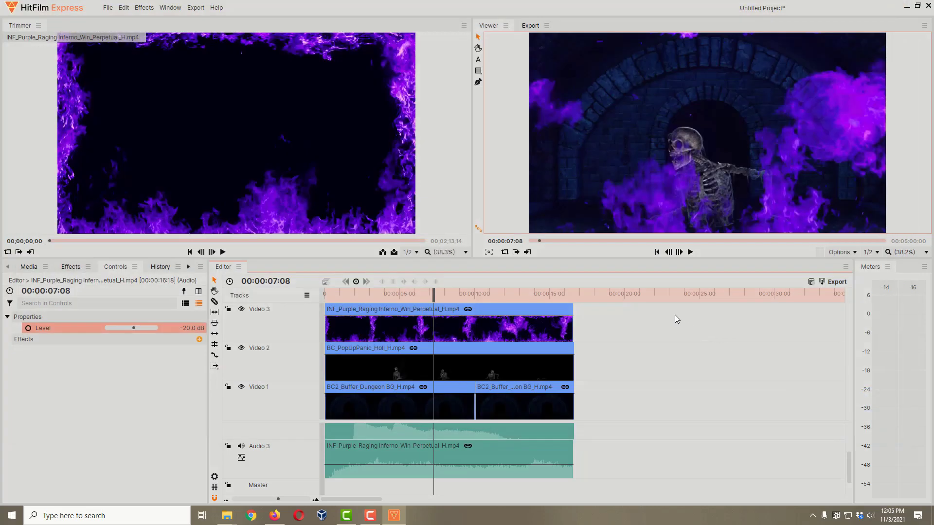
# Choose YouTube 1080p HD as the default preset of the export queue
pyautogui.click(530, 26)
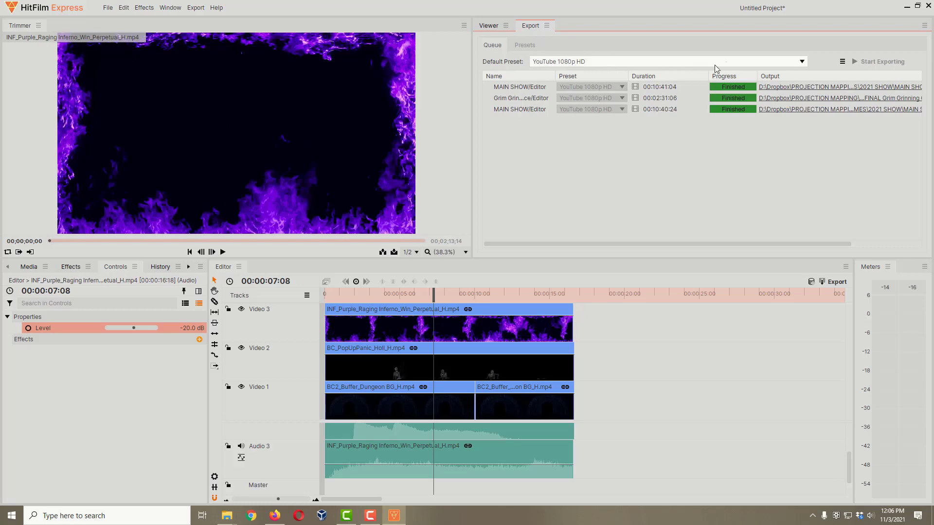
pyautogui.click(795, 63)
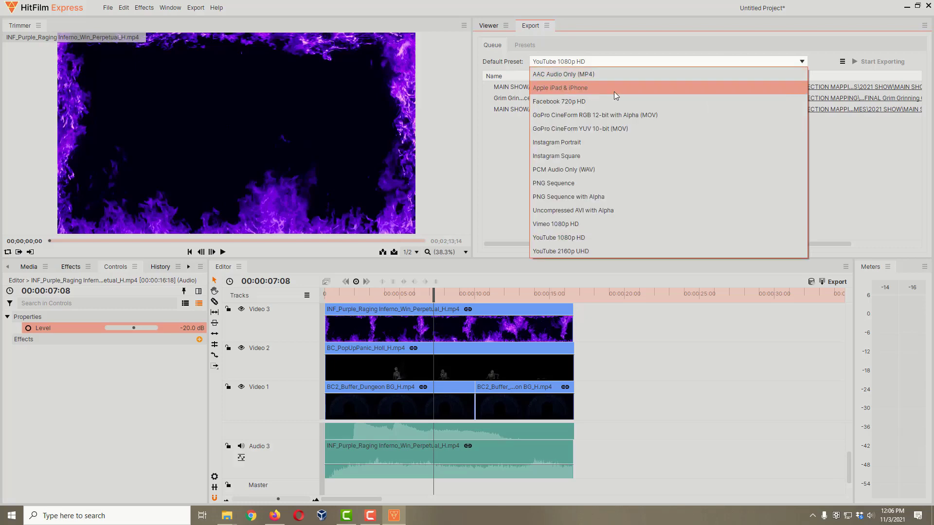
pyautogui.click(577, 238)
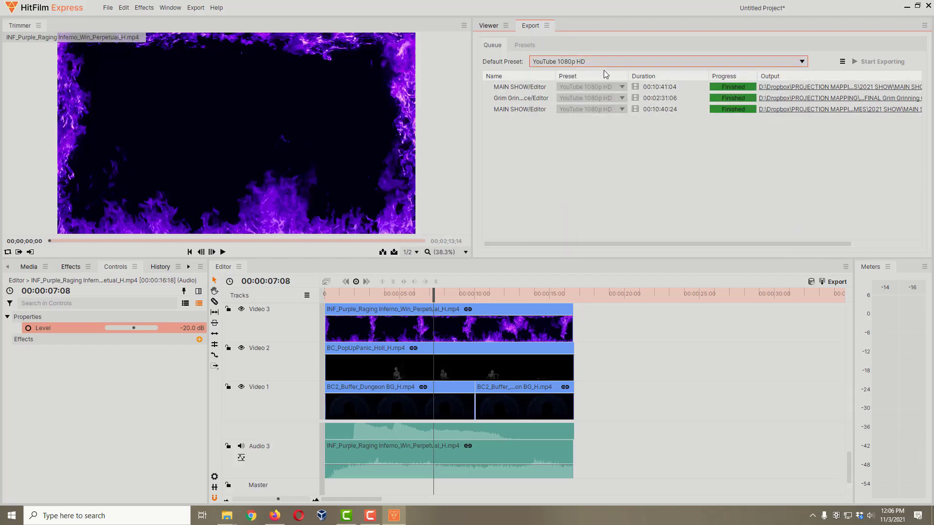